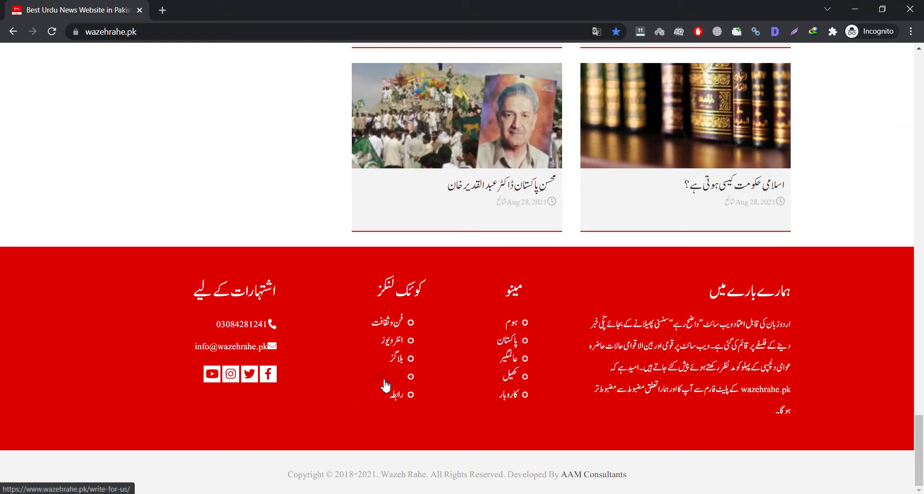
- Open the write-for-us rules page from the footer's quick links and highlight its /write-for-us/ address
{"action": "left_click", "coordinate": [385, 381]}
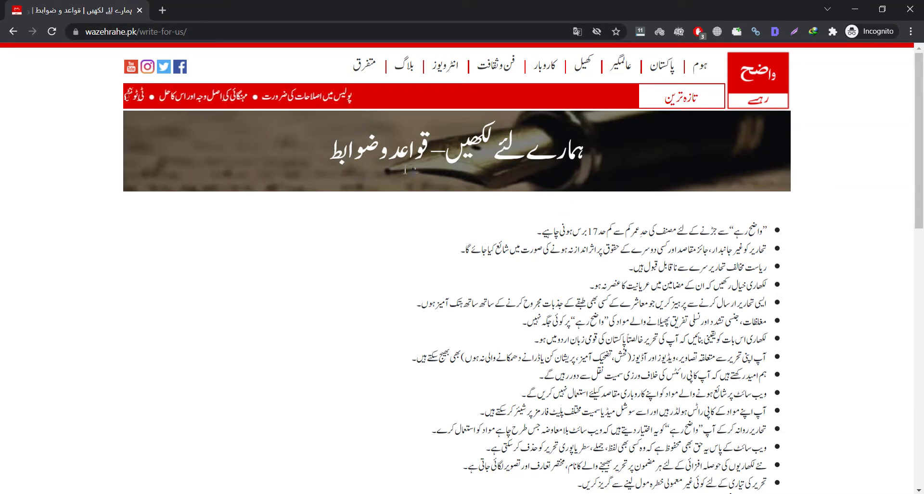
{"action": "left_click", "coordinate": [144, 32]}
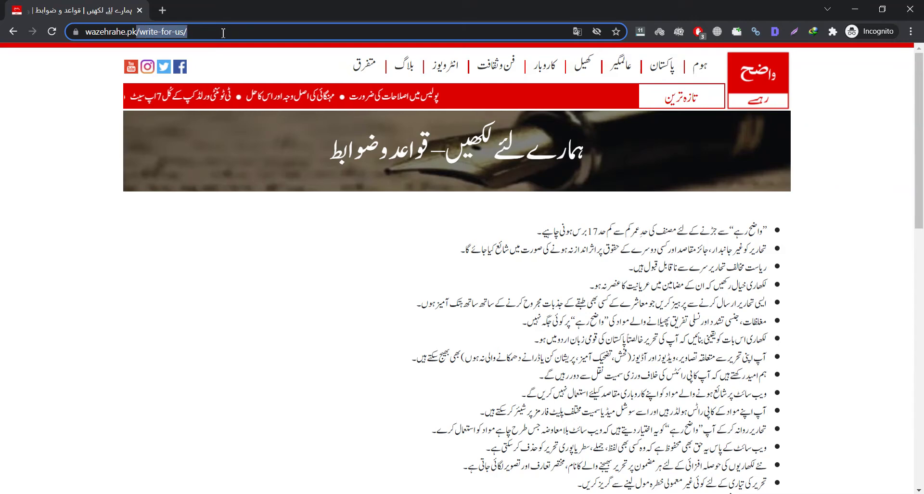
{"action": "left_click_drag", "start_coordinate": [184, 31], "coordinate": [232, 30]}
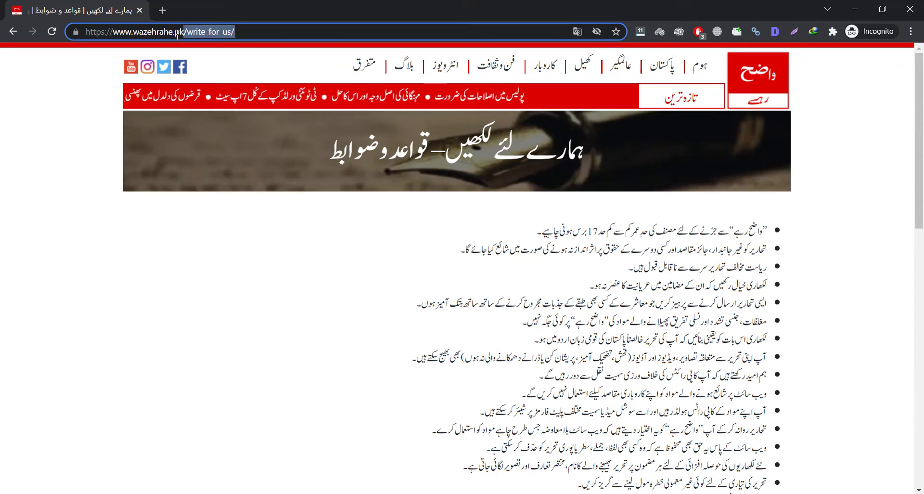
{"action": "left_click", "coordinate": [56, 192]}
{"action": "left_click", "coordinate": [125, 31]}
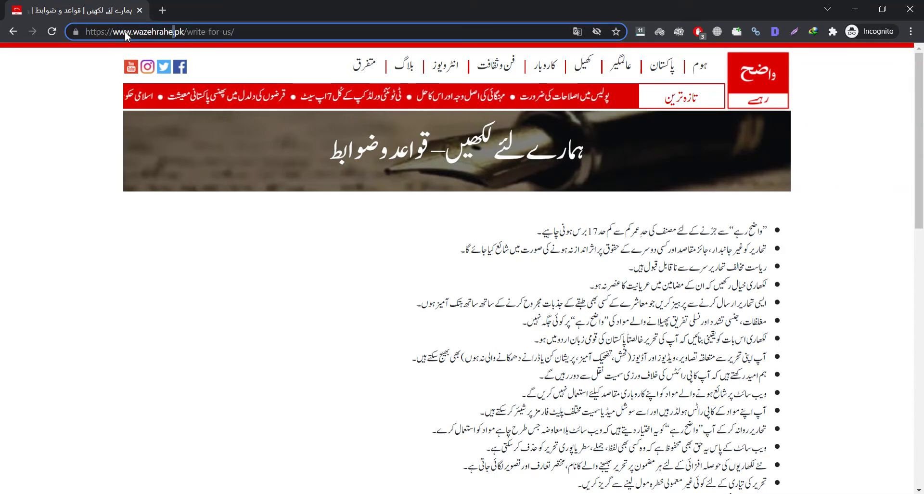
{"action": "left_click", "coordinate": [223, 305]}
- Open the account registration form through the create-account link below the submission rules
{"action": "scroll", "coordinate": [481, 288], "scroll_direction": "down", "scroll_amount": 12}
{"action": "scroll", "coordinate": [350, 241], "scroll_direction": "up", "scroll_amount": 4}
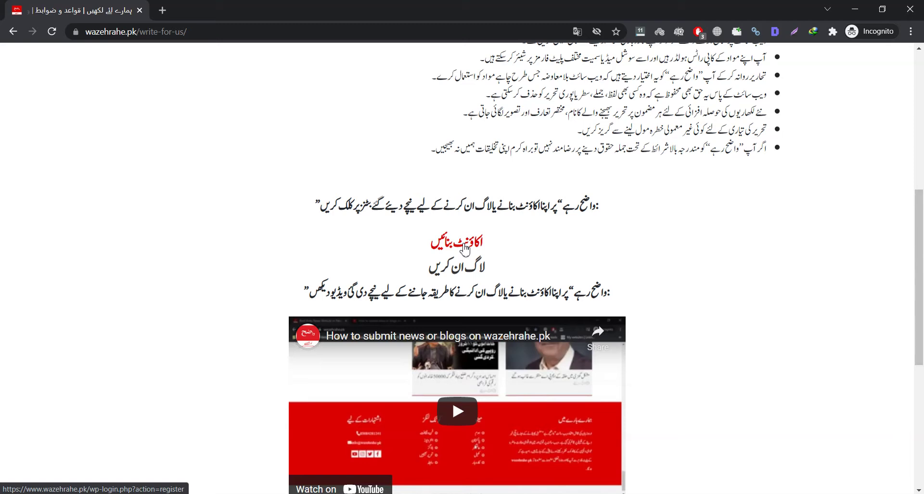
{"action": "left_click", "coordinate": [464, 250]}
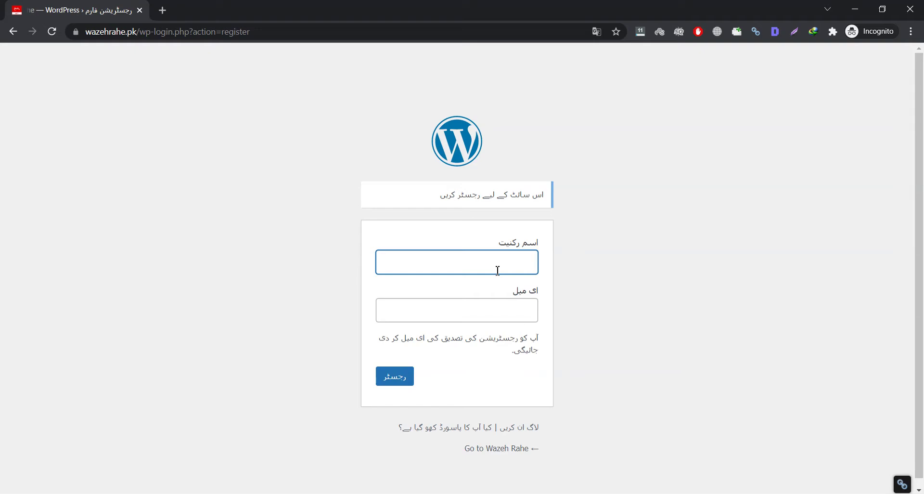
- Enter the new account's username in the registration form
{"action": "type", "text": "aamu"}
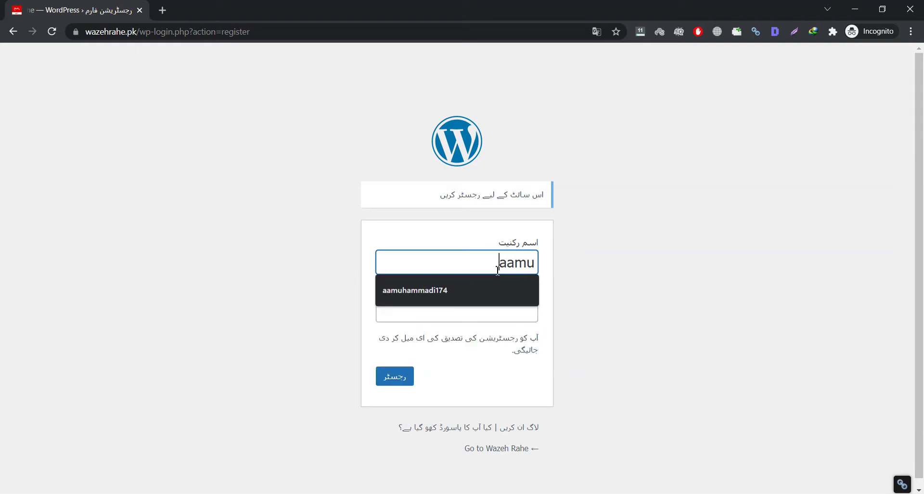
{"action": "type", "text": "ha"}
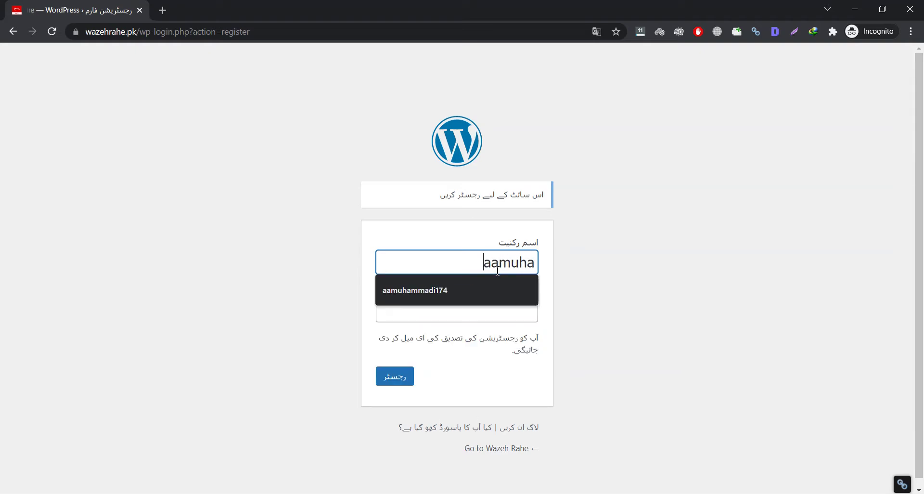
{"action": "type", "text": "mmadi12"}
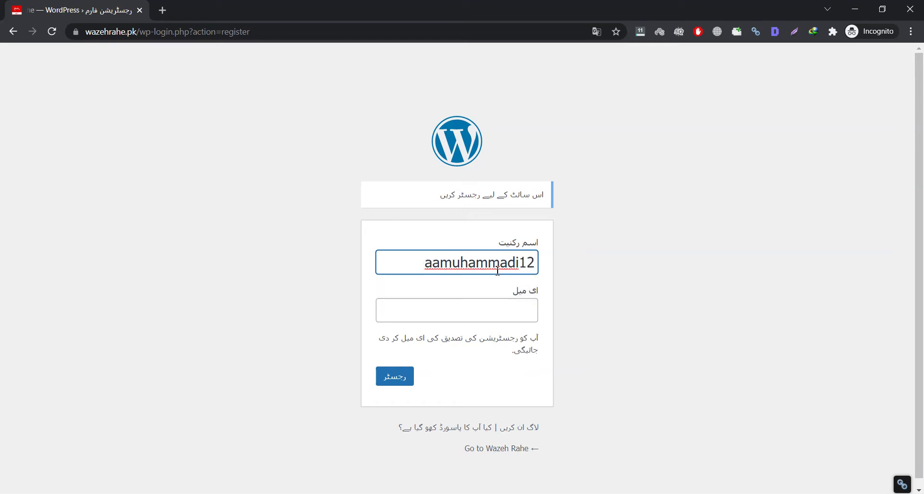
{"action": "type", "text": "2"}
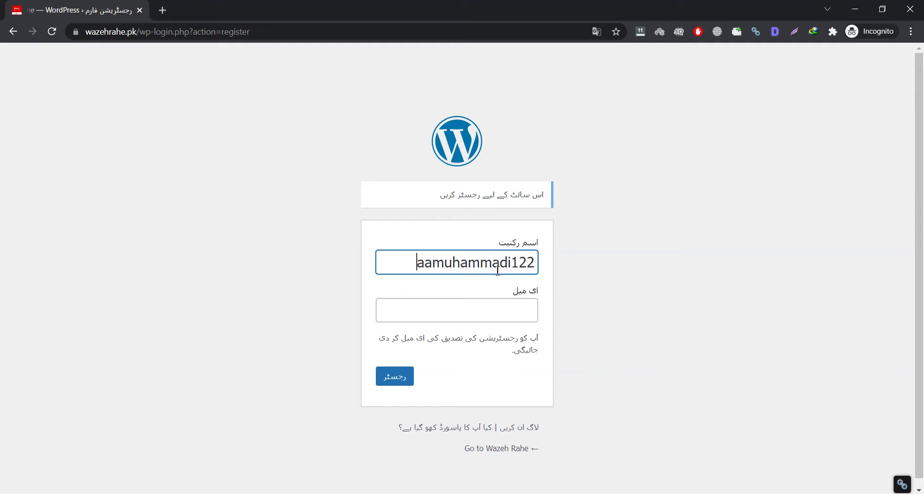
{"action": "key", "text": "BackSpace"}
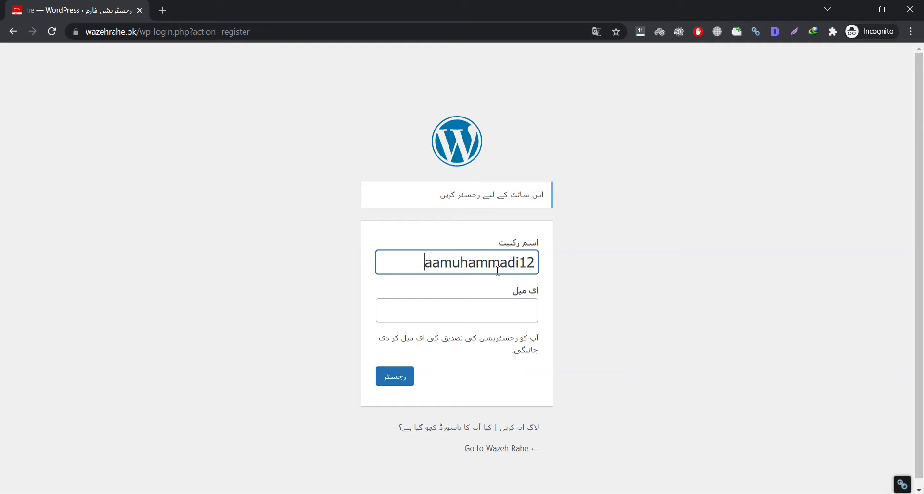
{"action": "type", "text": "3"}
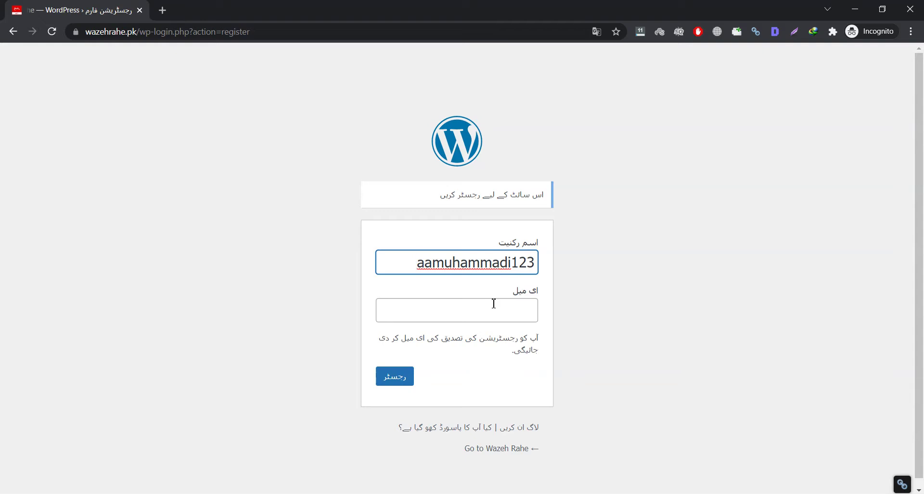
- Switch to the Gmail window and copy the signed-in account's e-mail address for the registration form
{"action": "left_click", "coordinate": [494, 303]}
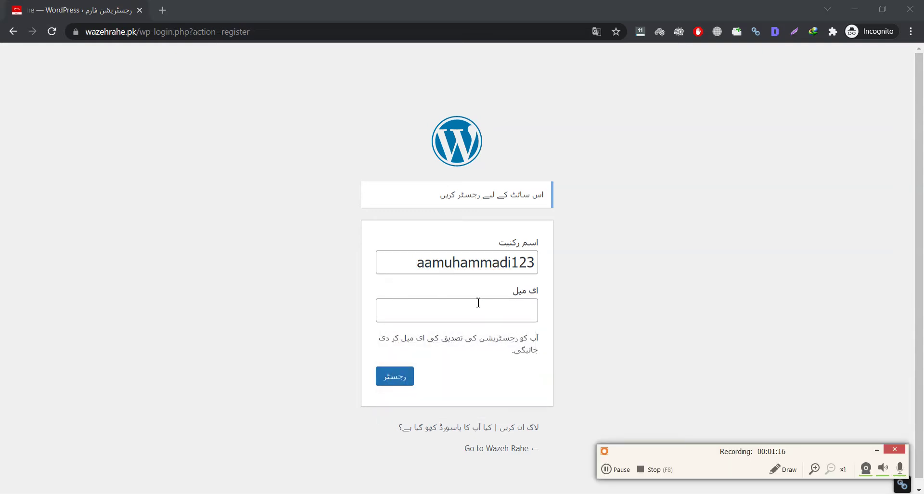
{"action": "left_click", "coordinate": [478, 303]}
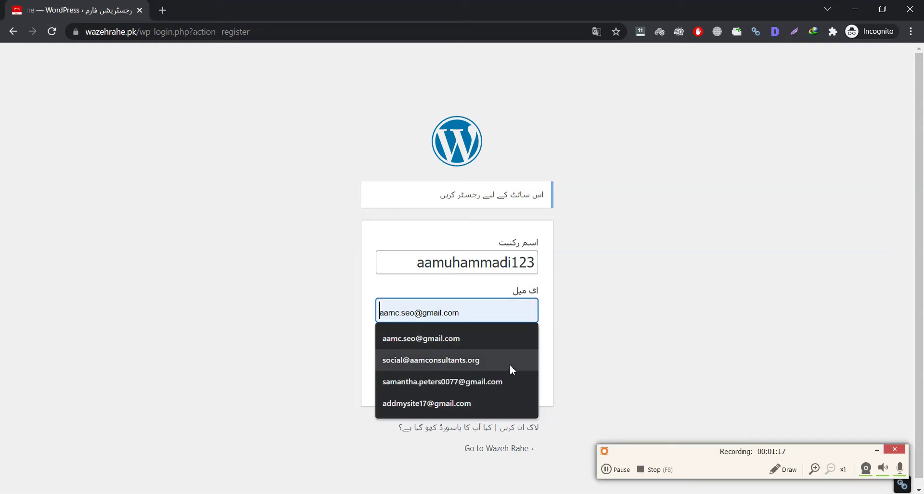
{"action": "left_click", "coordinate": [880, 451]}
{"action": "mouse_move", "coordinate": [285, 486]}
{"action": "left_click", "coordinate": [241, 451]}
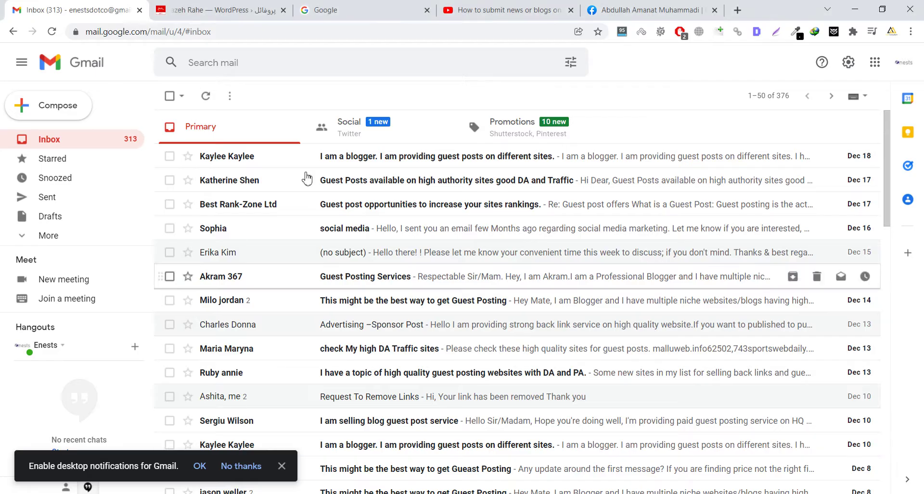
{"action": "left_click", "coordinate": [905, 64]}
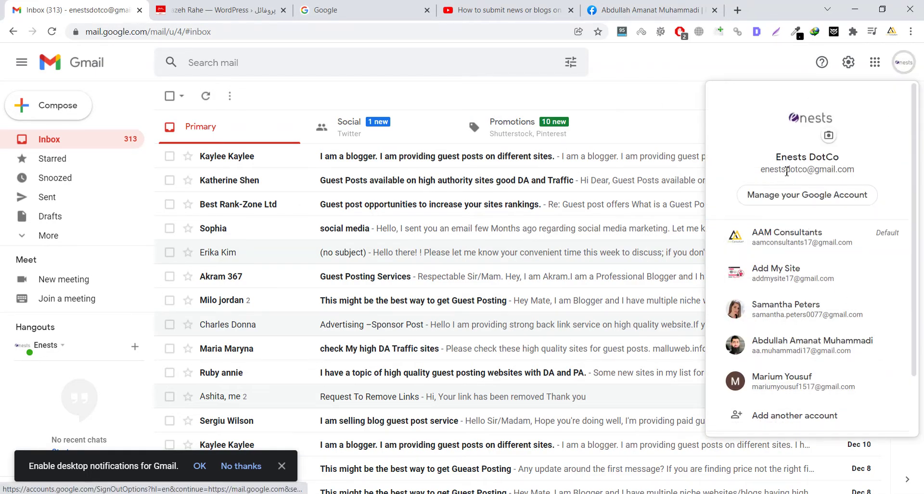
{"action": "left_click_drag", "start_coordinate": [787, 171], "coordinate": [855, 169]}
{"action": "right_click", "coordinate": [795, 175]}
{"action": "left_click", "coordinate": [798, 180]}
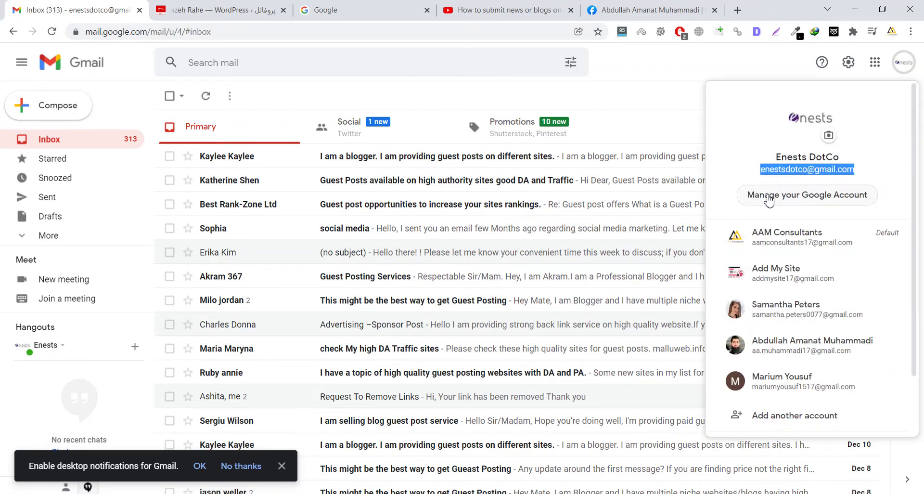
- Return to the registration form, paste the copied e-mail address and submit the registration
{"action": "key", "text": "alt+Tab"}
{"action": "key", "text": "ctrl+v"}
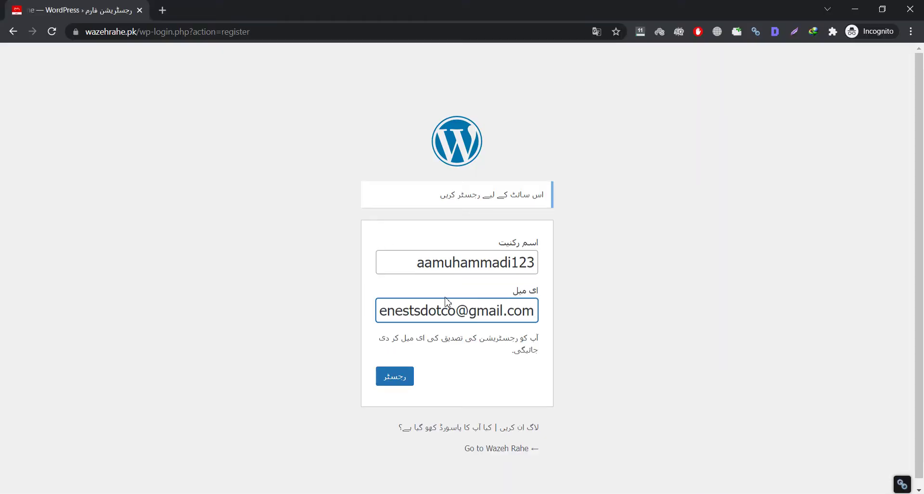
{"action": "left_click", "coordinate": [395, 381]}
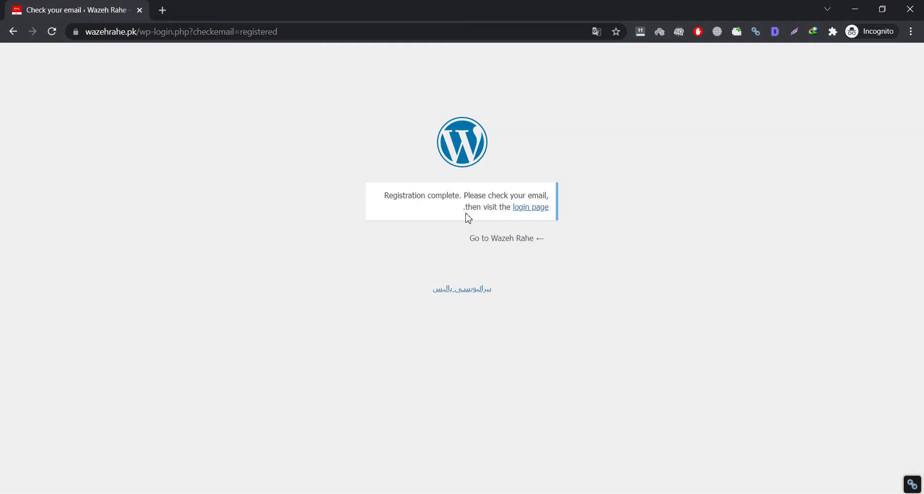
- Switch to Gmail, open the Wazeh Rahe login details message in Spam and copy its password-setup link
{"action": "key", "text": "alt+Tab"}
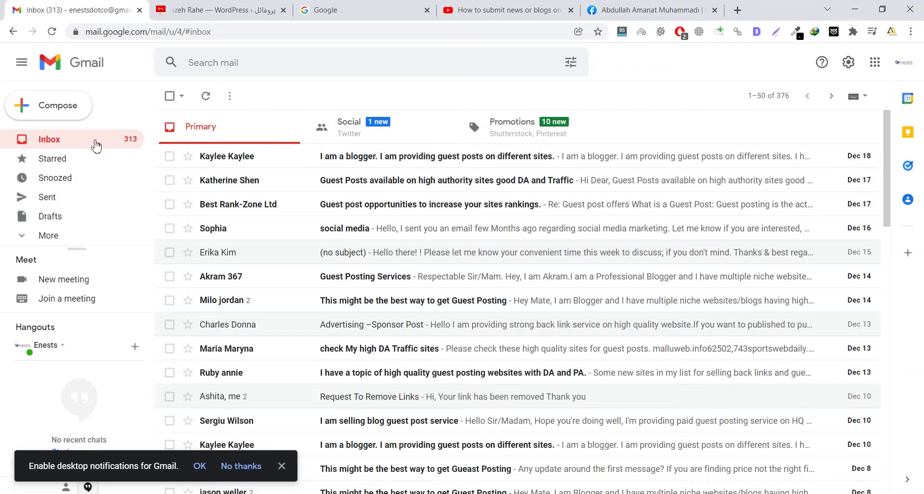
{"action": "left_click", "coordinate": [56, 235]}
{"action": "scroll", "coordinate": [52, 239], "scroll_direction": "down", "scroll_amount": 3}
{"action": "left_click", "coordinate": [52, 193]}
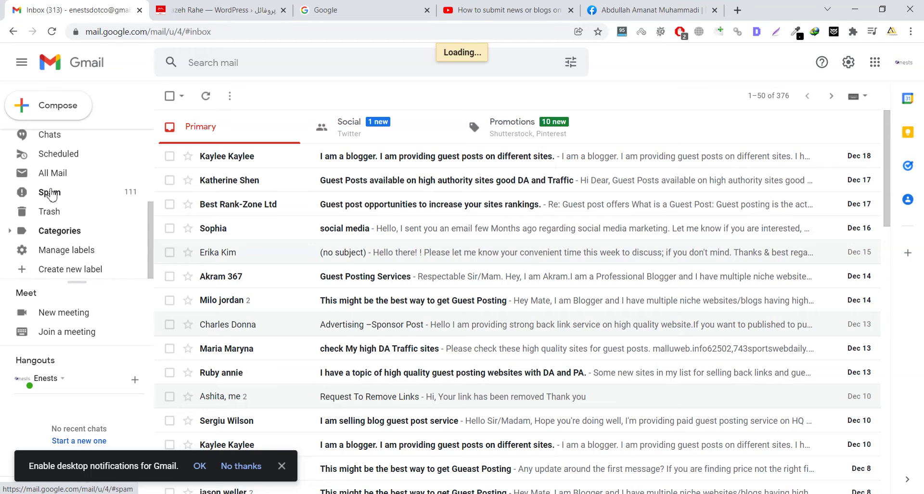
{"action": "left_click", "coordinate": [359, 157]}
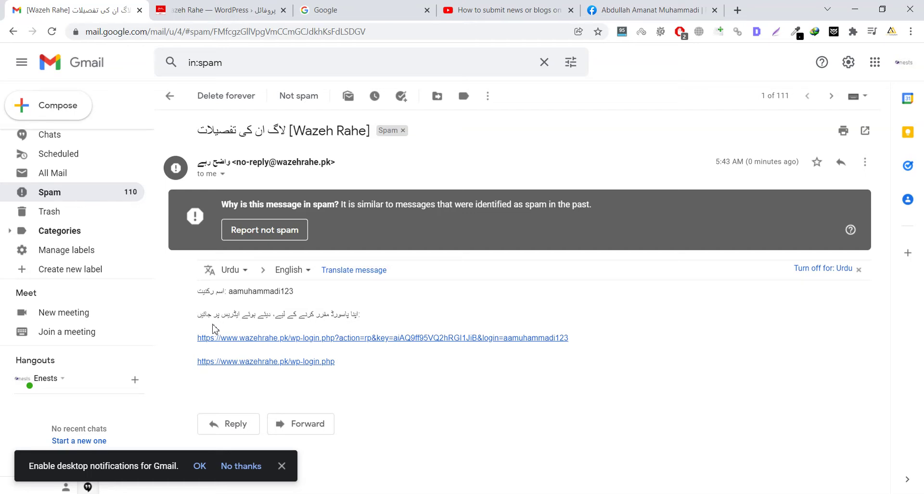
{"action": "right_click", "coordinate": [251, 338]}
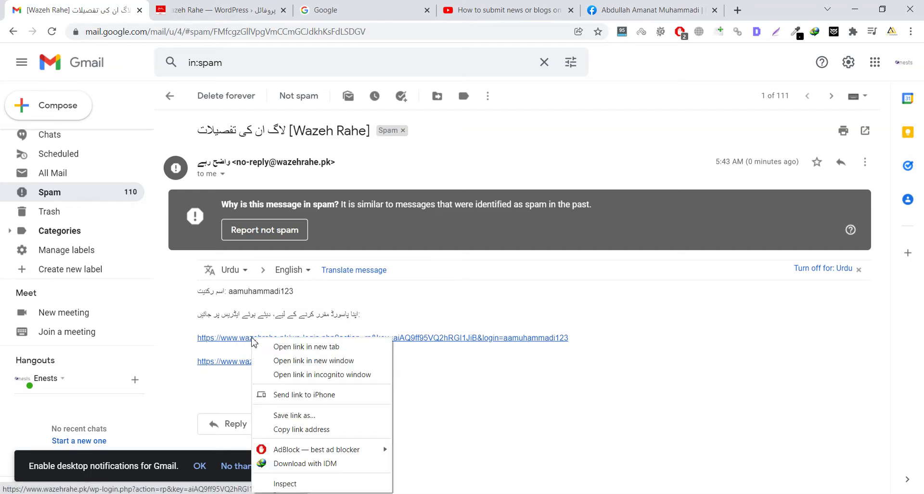
{"action": "left_click", "coordinate": [298, 428]}
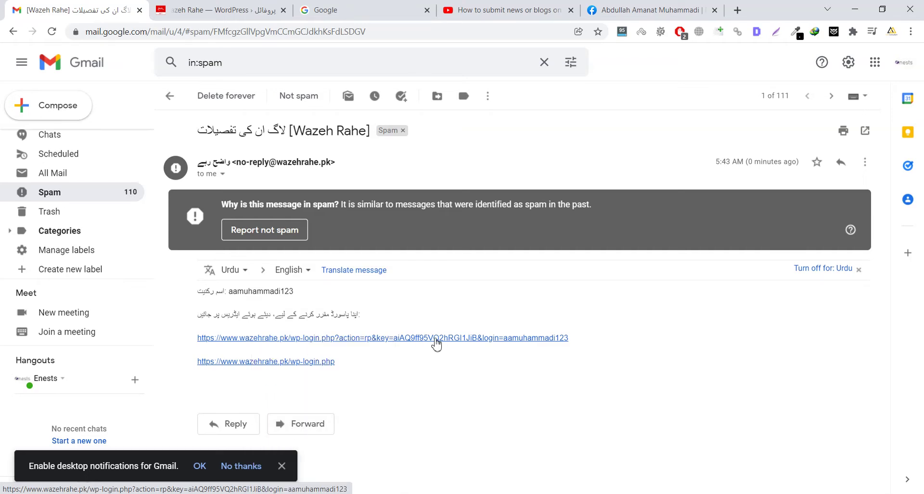
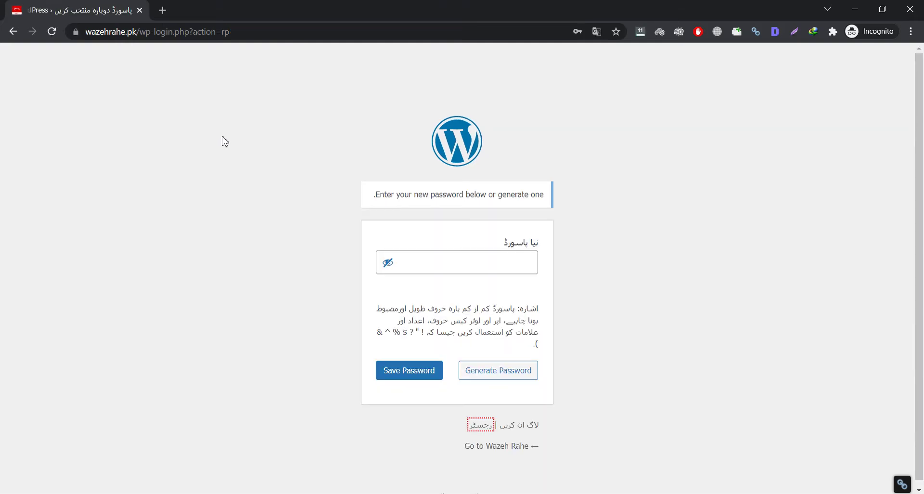
- Generate a new account password, shorten it by deleting characters from its middle, and save it
{"action": "left_click", "coordinate": [486, 371]}
{"action": "left_click", "coordinate": [473, 265]}
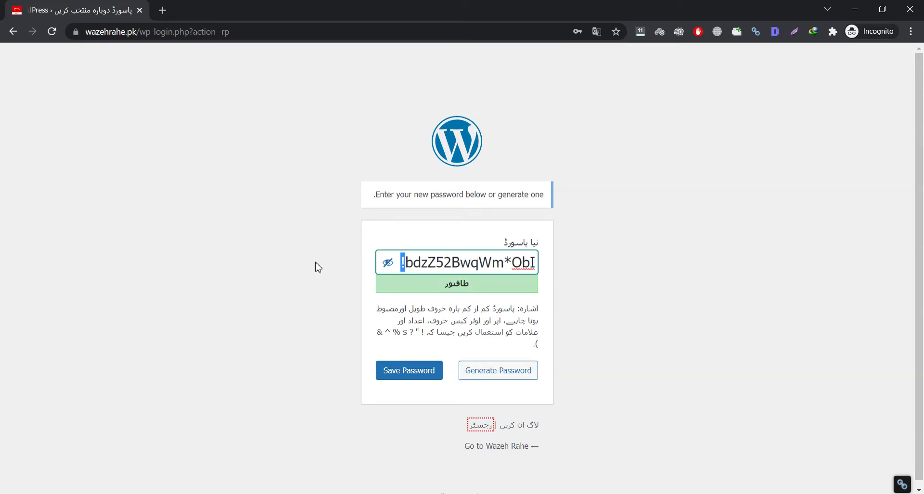
{"action": "key", "text": "Right"}
{"action": "key", "text": "Right"}
{"action": "key", "text": "Right"}
{"action": "key", "text": "Right"}
{"action": "key", "text": "Right"}
{"action": "key", "text": "Right"}
{"action": "key", "text": "Right"}
{"action": "key", "text": "Right"}
{"action": "key", "text": "Right"}
{"action": "key", "text": "Right"}
{"action": "key", "text": "Right"}
{"action": "key", "text": "Right"}
{"action": "key", "text": "Right"}
{"action": "key", "text": "Right"}
{"action": "key", "text": "Right"}
{"action": "key", "text": "Right"}
{"action": "key", "text": "BackSpace"}
{"action": "key", "text": "BackSpace"}
{"action": "key", "text": "BackSpace"}
{"action": "key", "text": "BackSpace"}
{"action": "key", "text": "BackSpace"}
{"action": "key", "text": "BackSpace"}
{"action": "key", "text": "BackSpace"}
{"action": "key", "text": "BackSpace"}
{"action": "key", "text": "BackSpace"}
{"action": "key", "text": "BackSpace"}
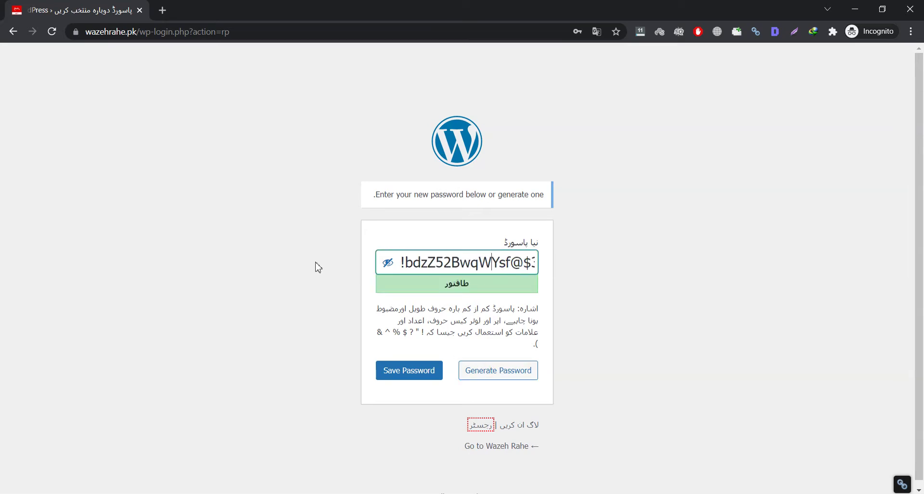
{"action": "key", "text": "BackSpace"}
{"action": "key", "text": "ctrl+a"}
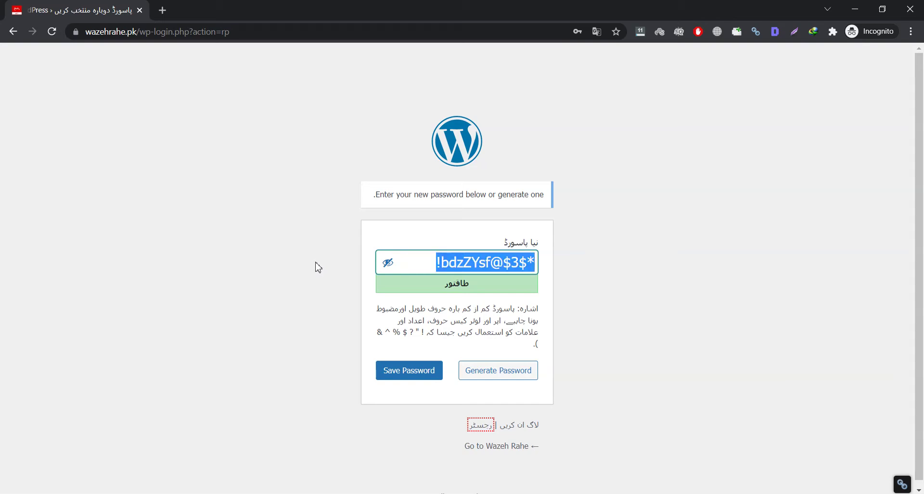
{"action": "left_click", "coordinate": [409, 376]}
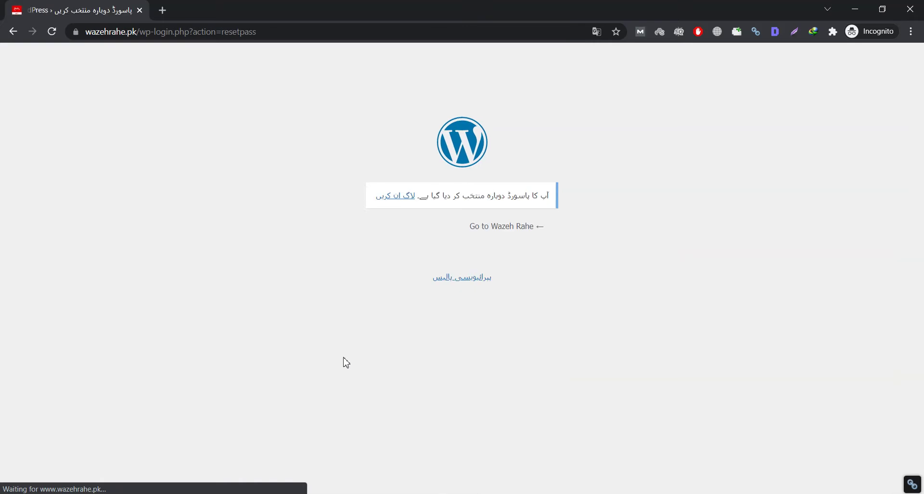
- Open the login page from the password confirmation and paste the account password into the password field
{"action": "left_click", "coordinate": [405, 197]}
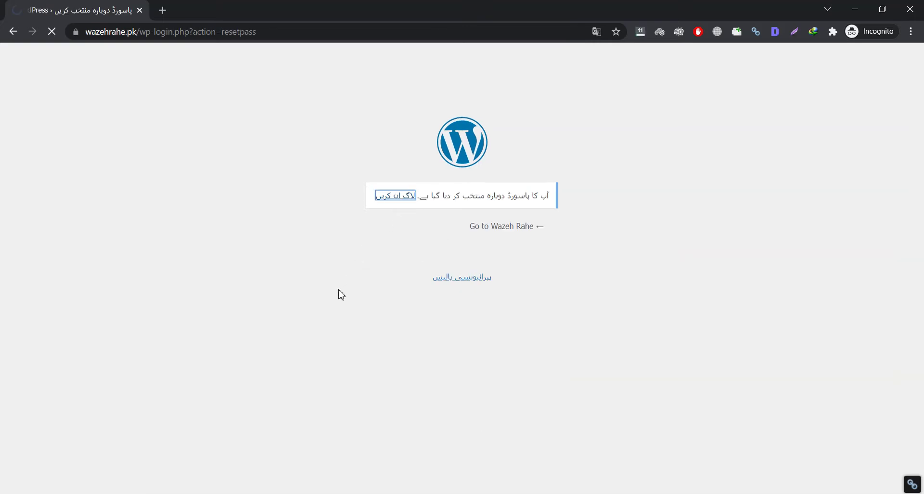
{"action": "left_click", "coordinate": [478, 277]}
{"action": "key", "text": "ctrl+v"}
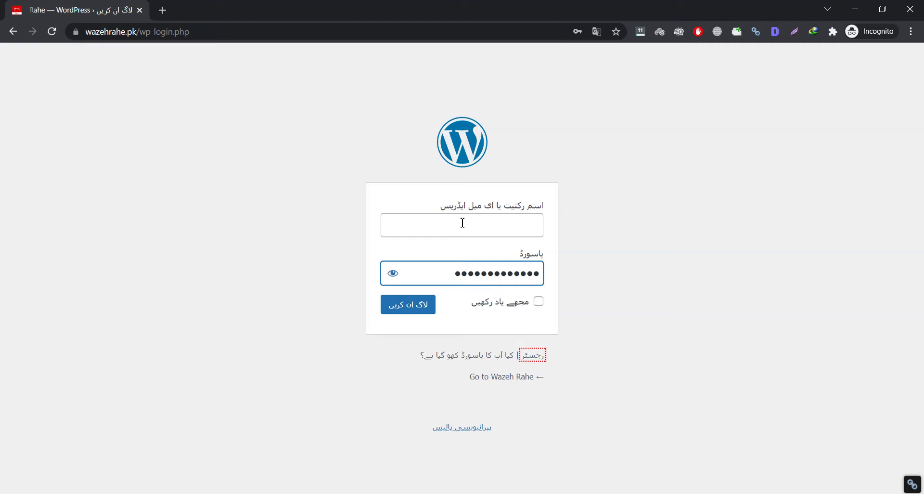
- Switch to Gmail and copy the signed-in account's e-mail address for use as the login name
{"action": "left_click", "coordinate": [462, 223]}
{"action": "key", "text": "alt+Tab"}
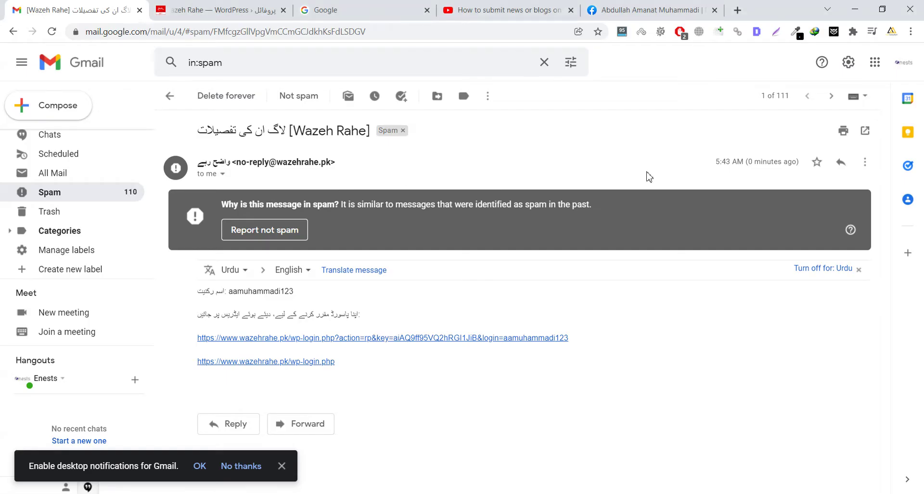
{"action": "left_click", "coordinate": [904, 62]}
{"action": "triple_click", "coordinate": [798, 169]}
{"action": "right_click", "coordinate": [798, 171]}
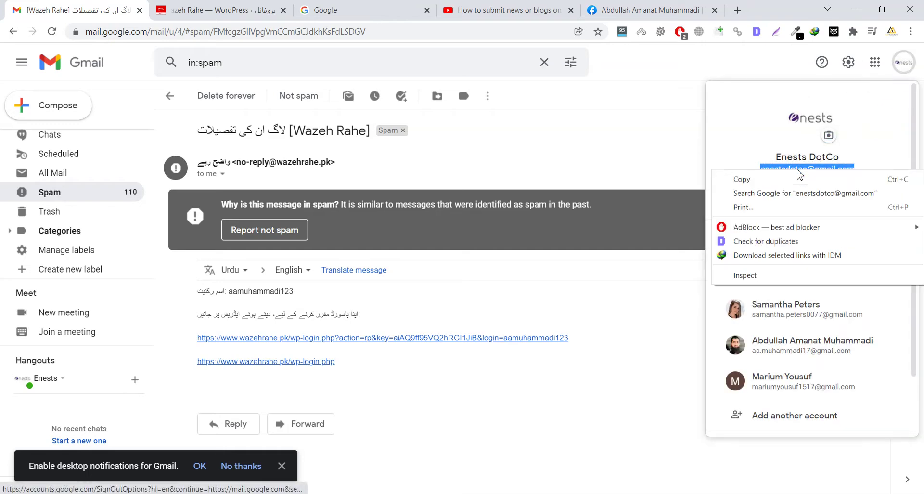
{"action": "left_click", "coordinate": [799, 179]}
- Return to the login form, paste the e-mail address as the login name and log in
{"action": "key", "text": "alt+Tab"}
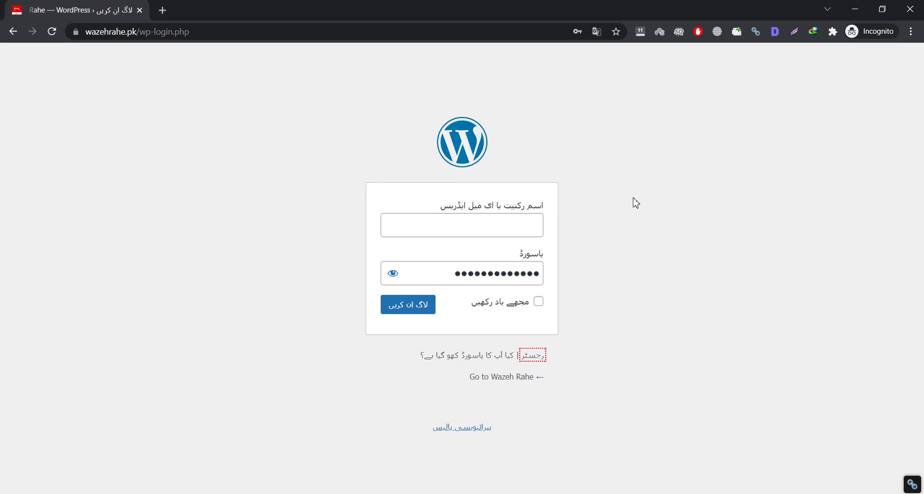
{"action": "left_click", "coordinate": [517, 222]}
{"action": "key", "text": "ctrl+v"}
{"action": "left_click", "coordinate": [395, 310]}
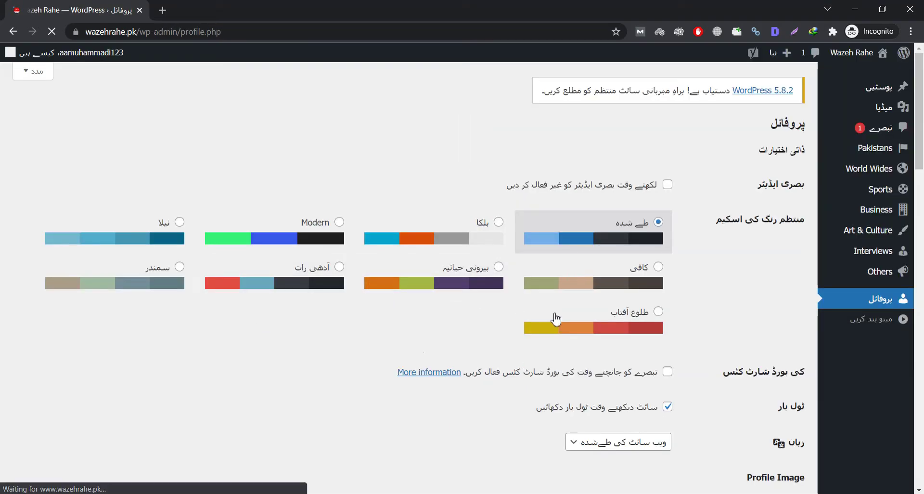
- Close the new account's profile page and switch to the name fields on the existing account's profile page
{"action": "scroll", "coordinate": [433, 227], "scroll_direction": "down", "scroll_amount": 7}
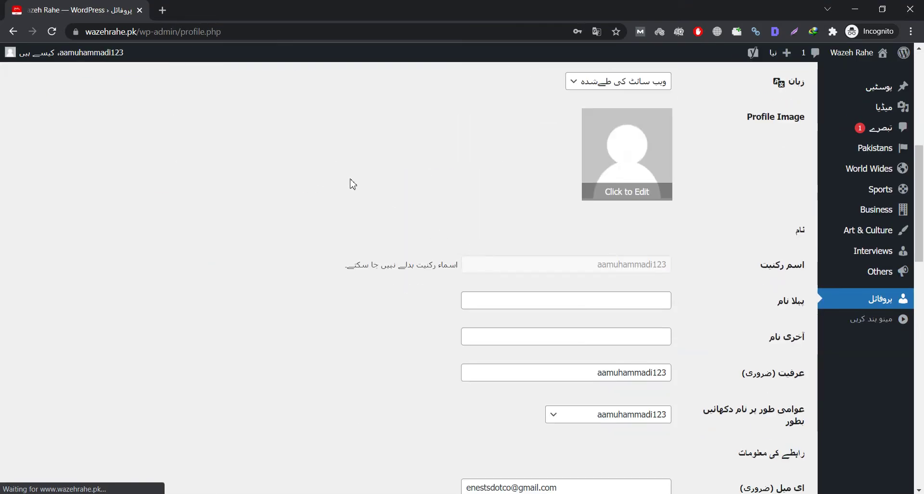
{"action": "left_click", "coordinate": [140, 11]}
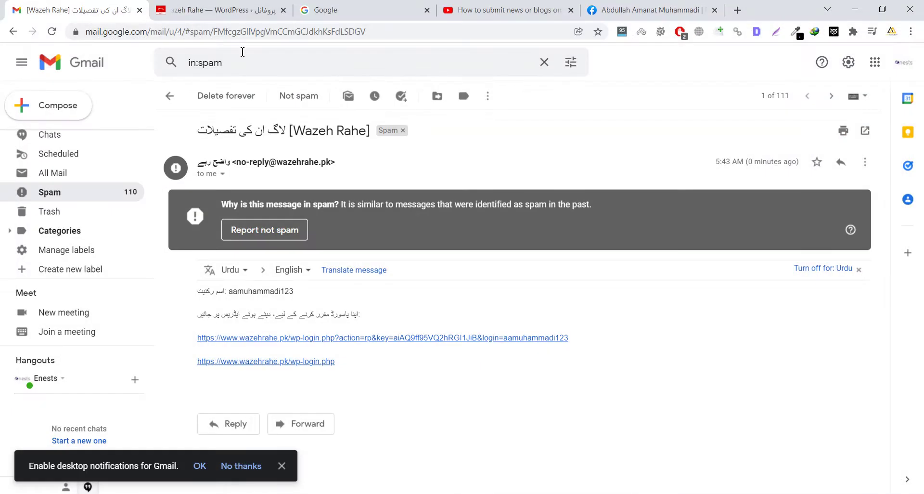
{"action": "left_click", "coordinate": [243, 9]}
{"action": "scroll", "coordinate": [522, 255], "scroll_direction": "down", "scroll_amount": 10}
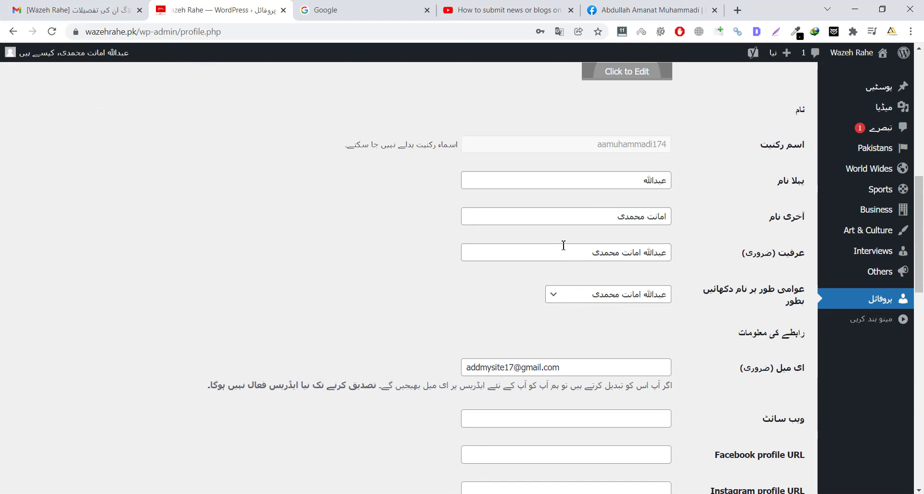
- Examine the first name, last name and nickname fields and the options for the publicly displayed name
{"action": "scroll", "coordinate": [563, 246], "scroll_direction": "up", "scroll_amount": 1}
{"action": "left_click", "coordinate": [614, 239]}
{"action": "left_click", "coordinate": [556, 273]}
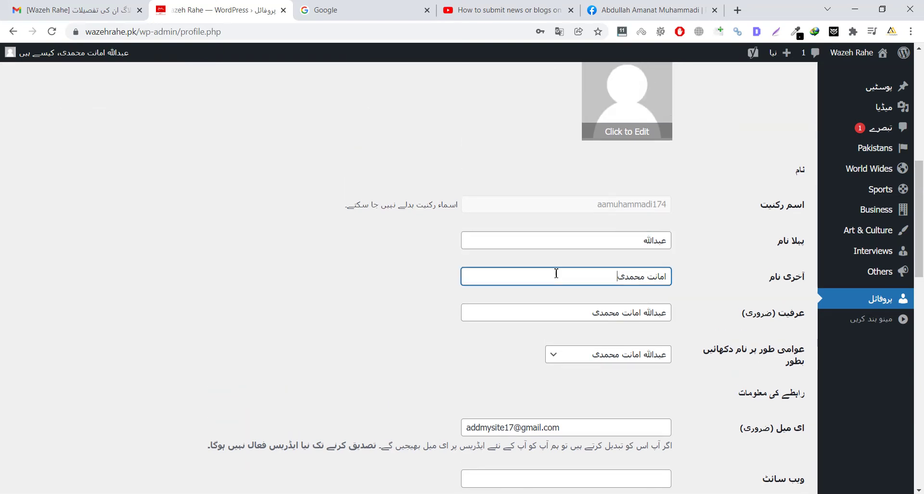
{"action": "scroll", "coordinate": [487, 270], "scroll_direction": "down", "scroll_amount": 2}
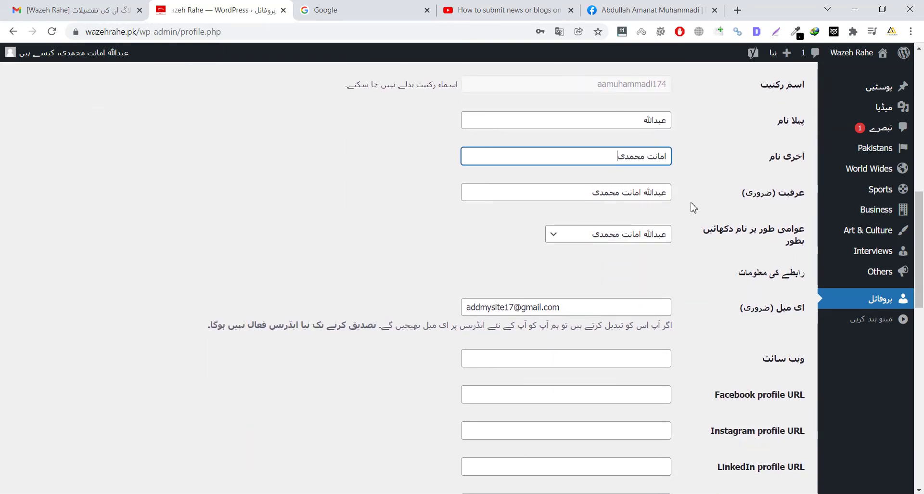
{"action": "double_click", "coordinate": [572, 189]}
{"action": "triple_click", "coordinate": [572, 189]}
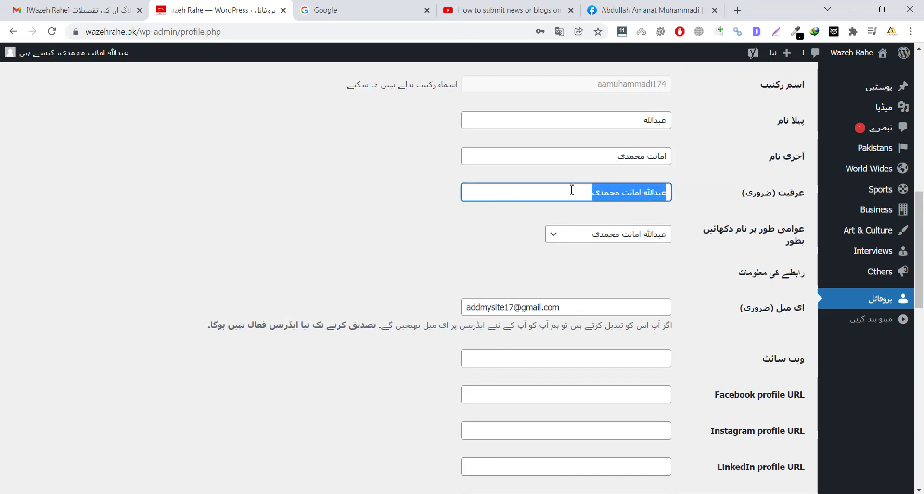
{"action": "left_click", "coordinate": [572, 189]}
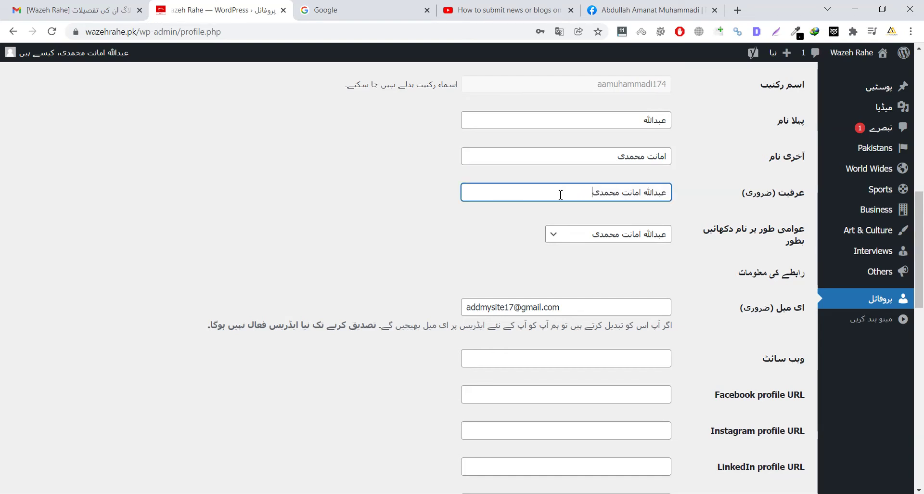
{"action": "left_click", "coordinate": [586, 237]}
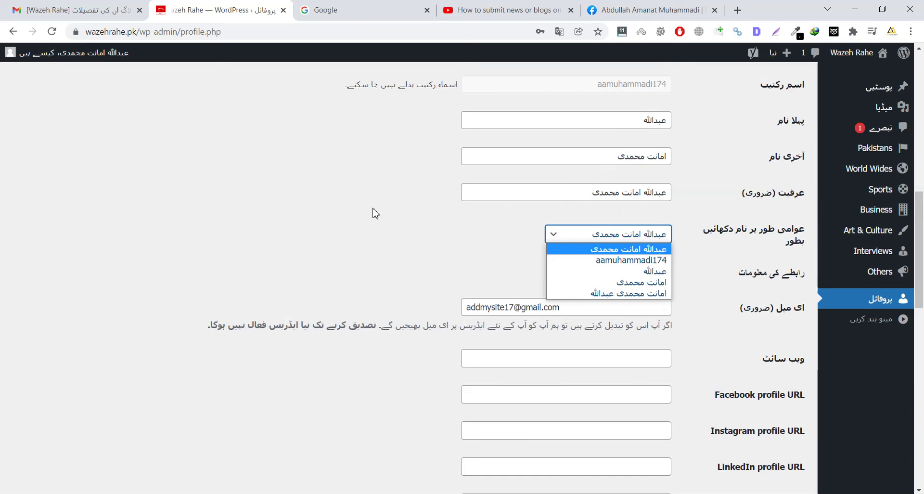
- Search Google for "ماں" and open the matching article on wazehrahe.pk
{"action": "left_click", "coordinate": [355, 13]}
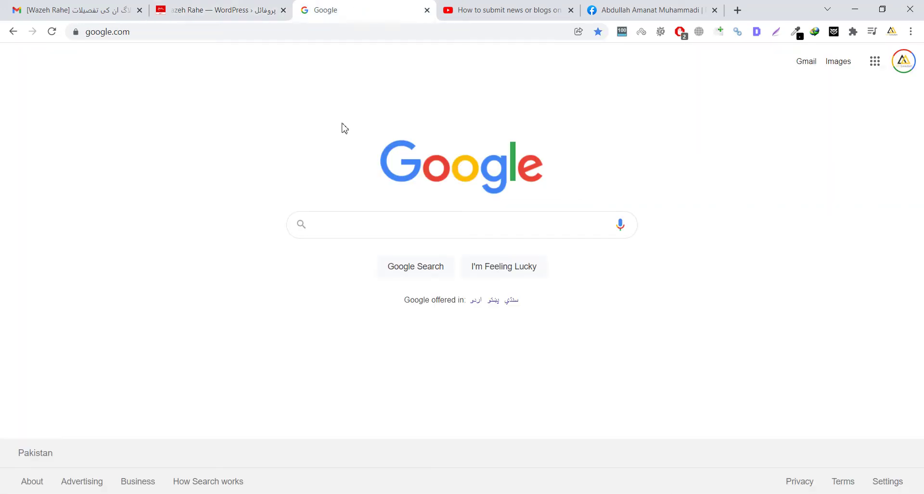
{"action": "type", "text": "مان"}
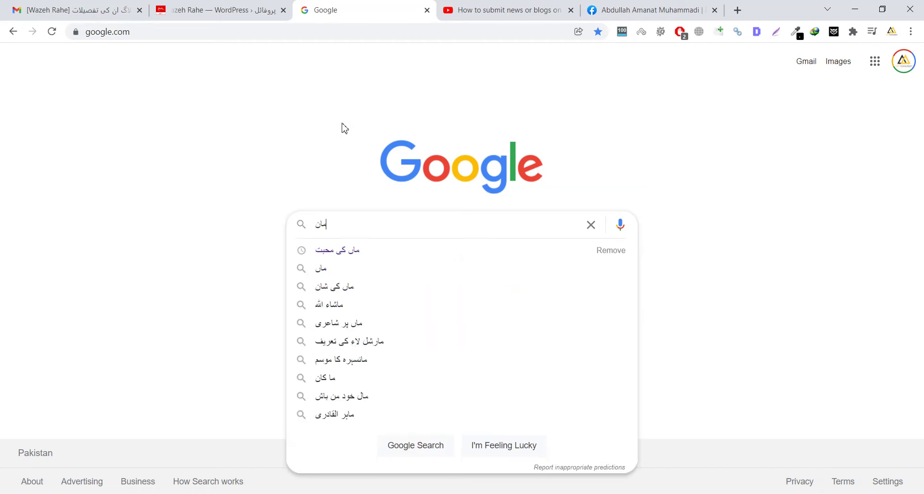
{"action": "key", "text": "Return"}
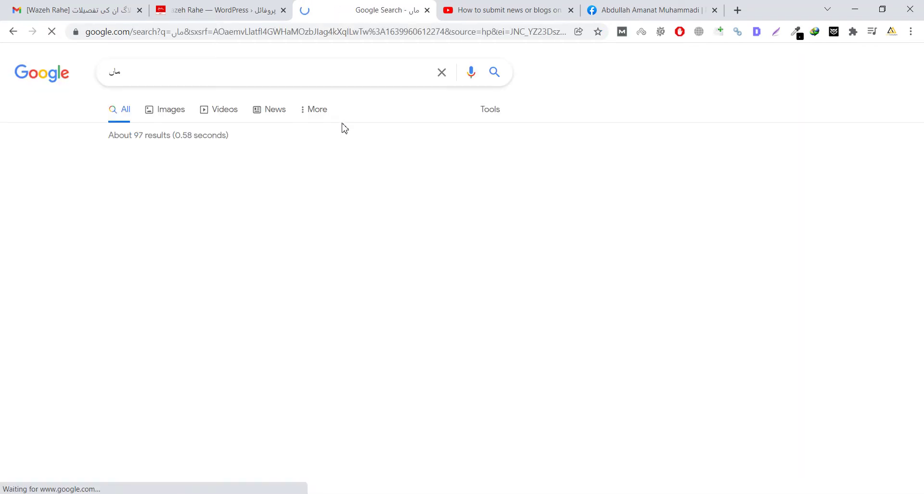
{"action": "scroll", "coordinate": [88, 229], "scroll_direction": "down", "scroll_amount": 4}
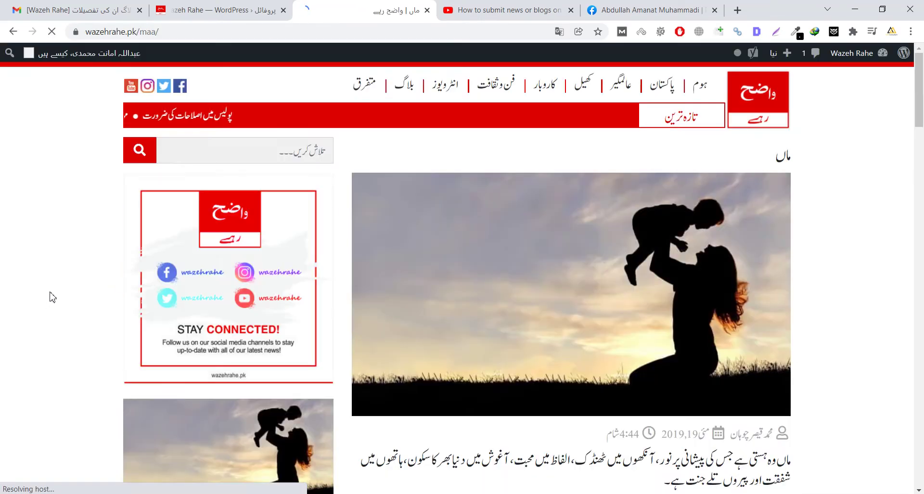
- Examine the author name under the article's image and the author's name and biography box below the text
{"action": "scroll", "coordinate": [743, 352], "scroll_direction": "down", "scroll_amount": 2}
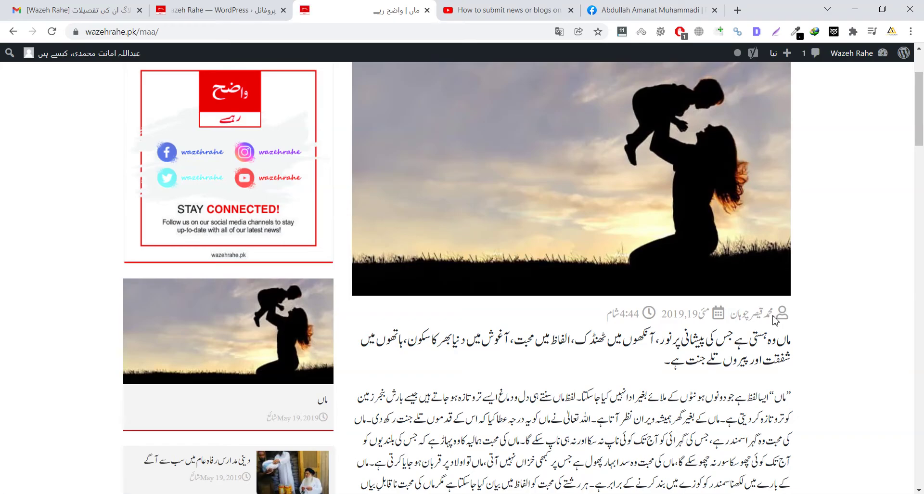
{"action": "left_click_drag", "start_coordinate": [775, 315], "coordinate": [745, 314]}
{"action": "left_click", "coordinate": [741, 312]}
{"action": "left_click_drag", "start_coordinate": [920, 148], "coordinate": [922, 424]}
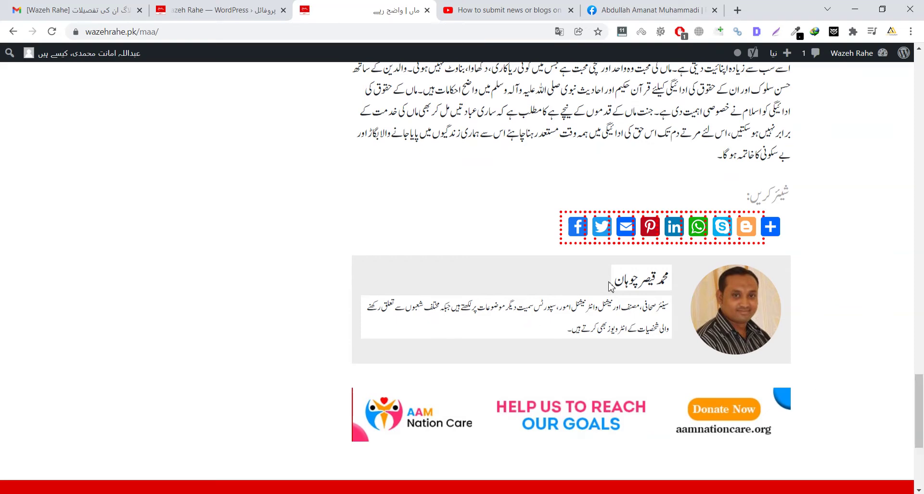
{"action": "left_click_drag", "start_coordinate": [669, 278], "coordinate": [650, 282]}
{"action": "left_click_drag", "start_coordinate": [670, 302], "coordinate": [507, 332]}
{"action": "left_click", "coordinate": [488, 313]}
- Compare the profile's public display name setting with the author name shown in the published article
{"action": "left_click", "coordinate": [226, 10]}
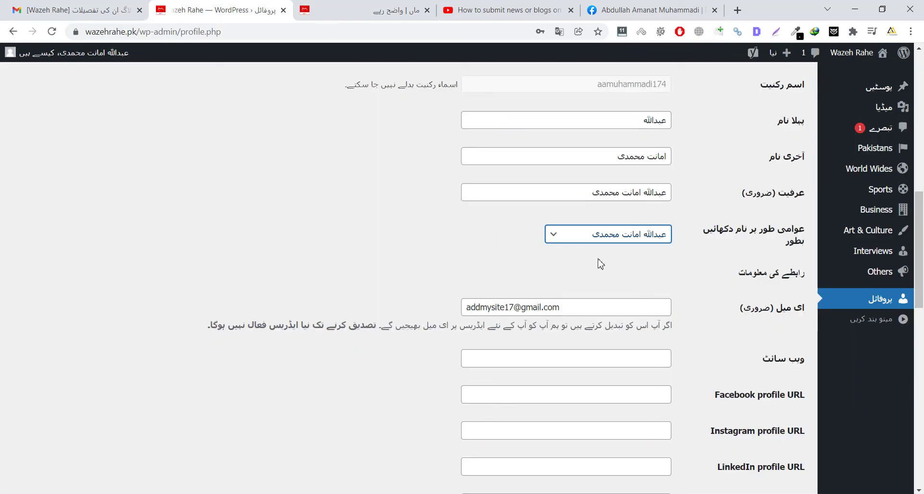
{"action": "left_click", "coordinate": [375, 11]}
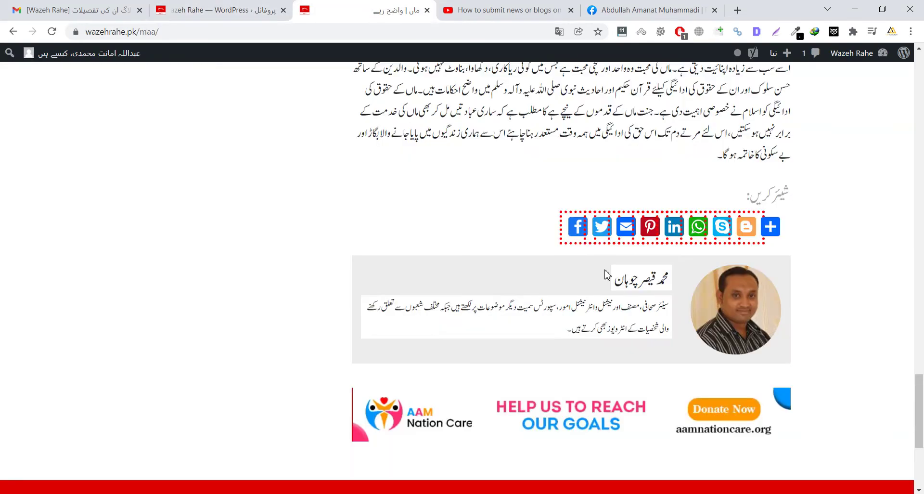
{"action": "left_click_drag", "start_coordinate": [638, 275], "coordinate": [633, 274]}
{"action": "left_click_drag", "start_coordinate": [918, 409], "coordinate": [901, 155]}
{"action": "triple_click", "coordinate": [744, 295]}
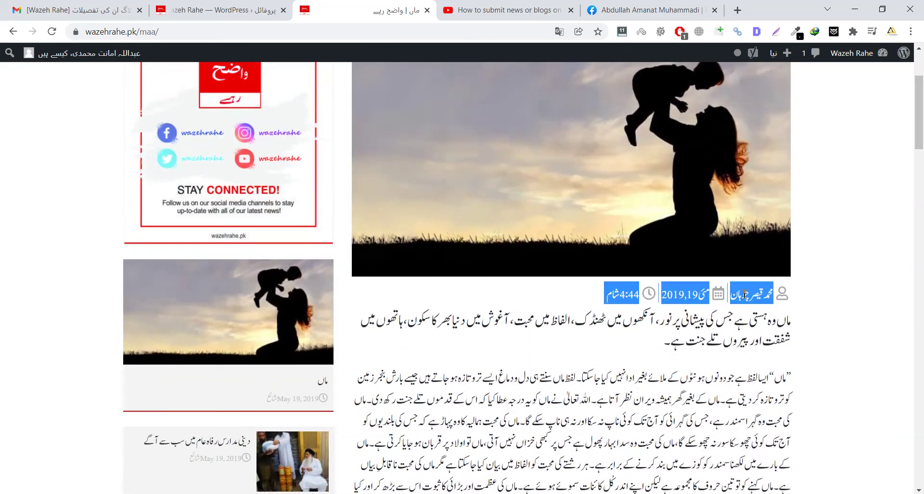
{"action": "left_click", "coordinate": [676, 332]}
{"action": "left_click", "coordinate": [221, 10]}
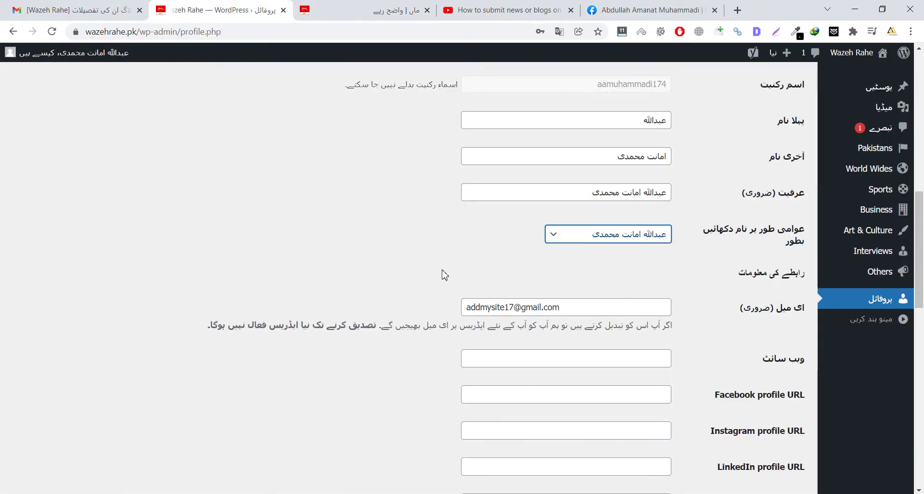
- Examine the biographical information field on the profile page
{"action": "scroll", "coordinate": [403, 287], "scroll_direction": "down", "scroll_amount": 11}
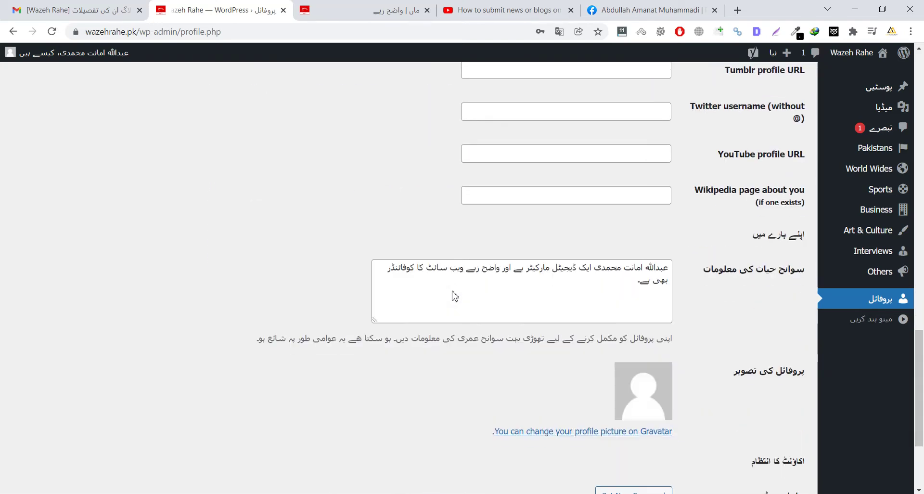
{"action": "triple_click", "coordinate": [606, 286]}
{"action": "left_click", "coordinate": [606, 287]}
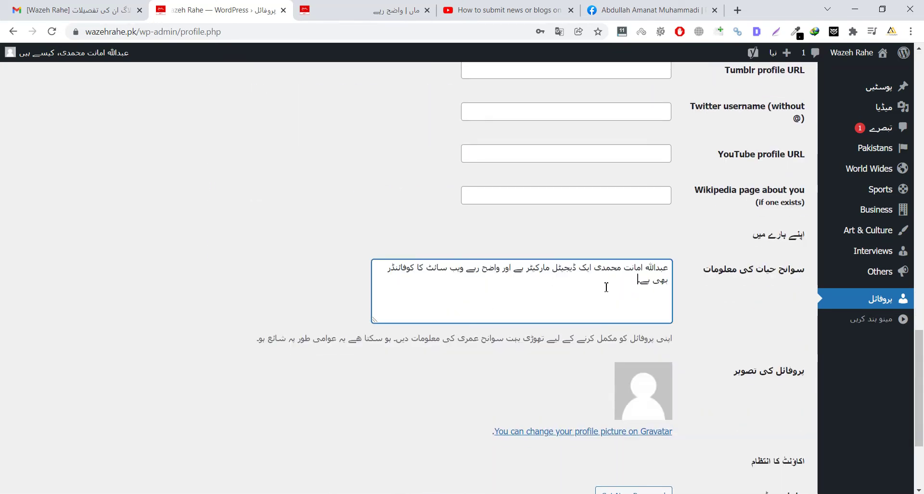
{"action": "scroll", "coordinate": [654, 393], "scroll_direction": "down", "scroll_amount": 3}
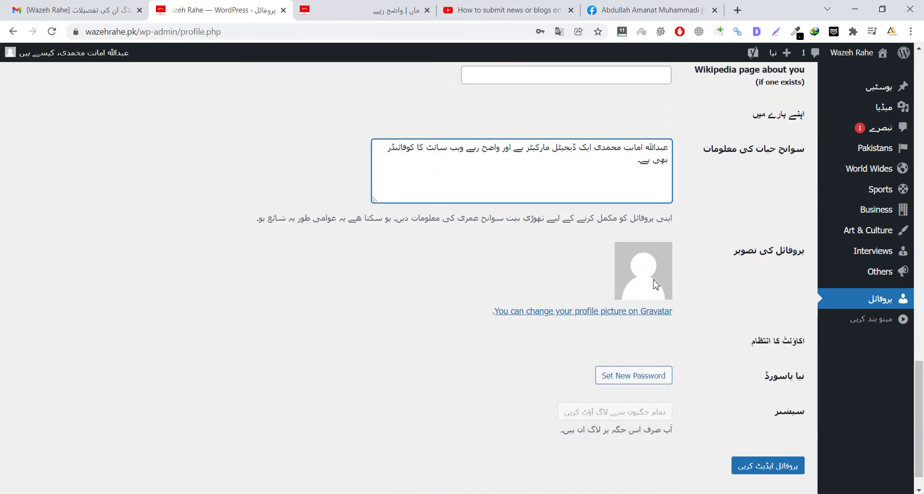
- Open the Profile Image chooser and select the portrait image_2021_12_19T13_58_36_474Z.png from the media library
{"action": "left_click", "coordinate": [624, 266]}
{"action": "scroll", "coordinate": [561, 264], "scroll_direction": "up", "scroll_amount": 14}
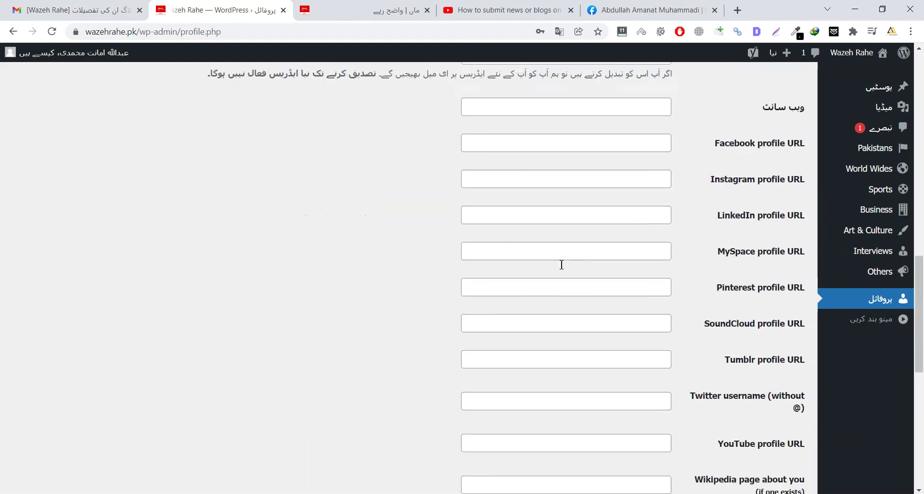
{"action": "scroll", "coordinate": [554, 266], "scroll_direction": "up", "scroll_amount": 7}
{"action": "left_click", "coordinate": [618, 373]}
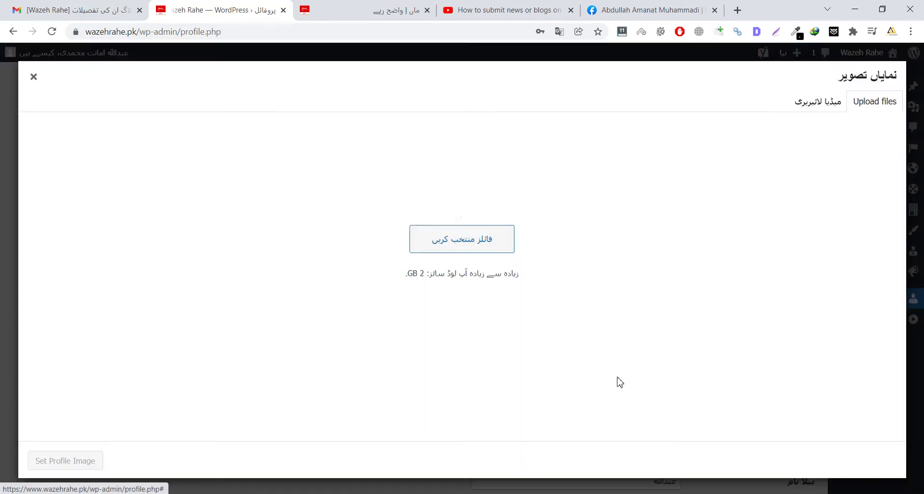
{"action": "left_click", "coordinate": [817, 104]}
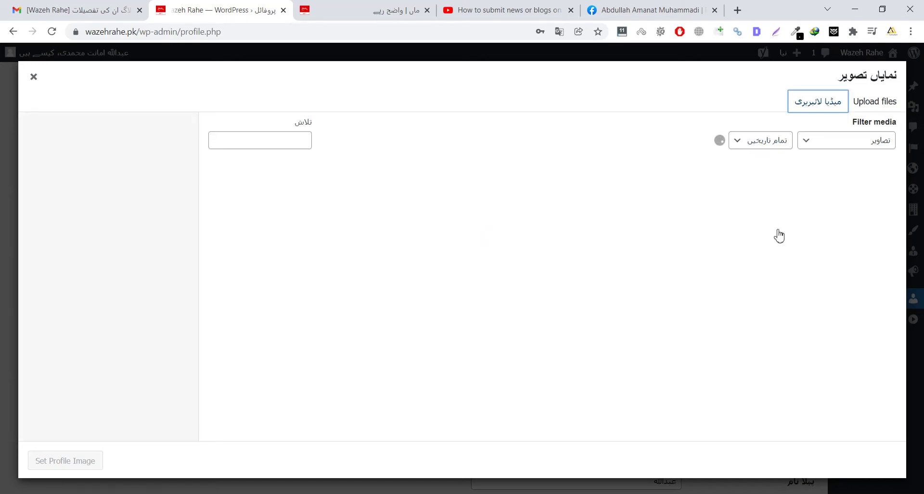
{"action": "left_click", "coordinate": [663, 204]}
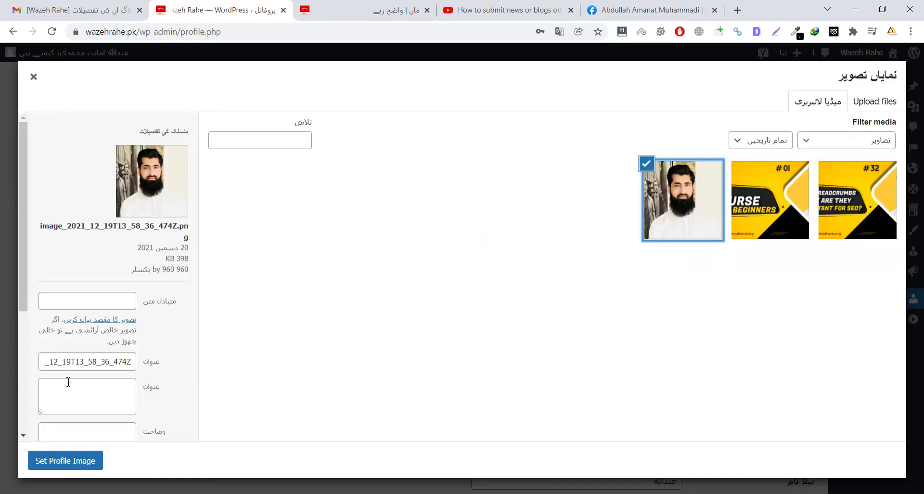
- Replace the portrait's title with the account holder's short name and copy it into the alternative text
{"action": "double_click", "coordinate": [78, 362]}
{"action": "type", "text": "a"}
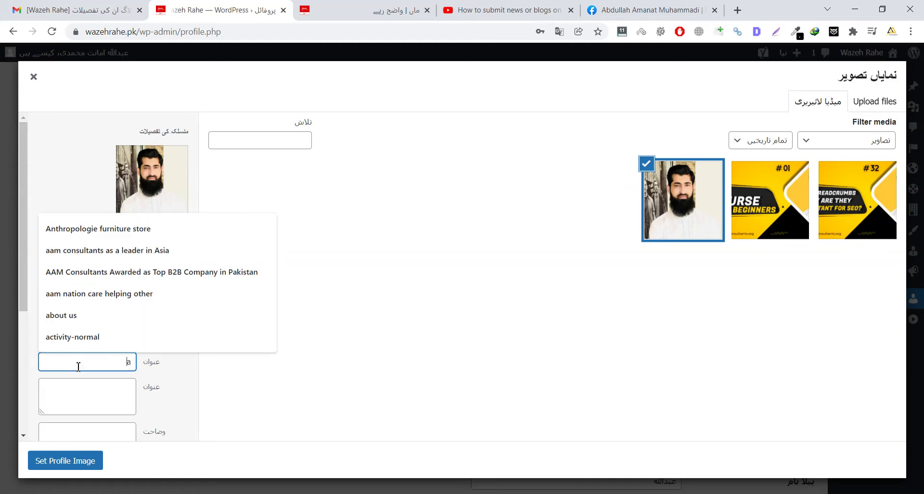
{"action": "type", "text": "amuha"}
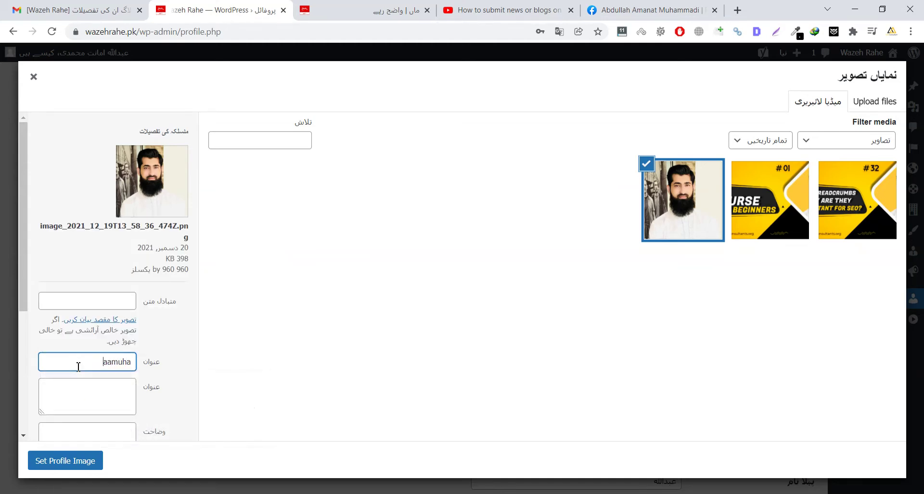
{"action": "type", "text": "mmadi"}
{"action": "key", "text": "ctrl+a"}
{"action": "key", "text": "ctrl+c"}
{"action": "scroll", "coordinate": [86, 329], "scroll_direction": "down", "scroll_amount": 1}
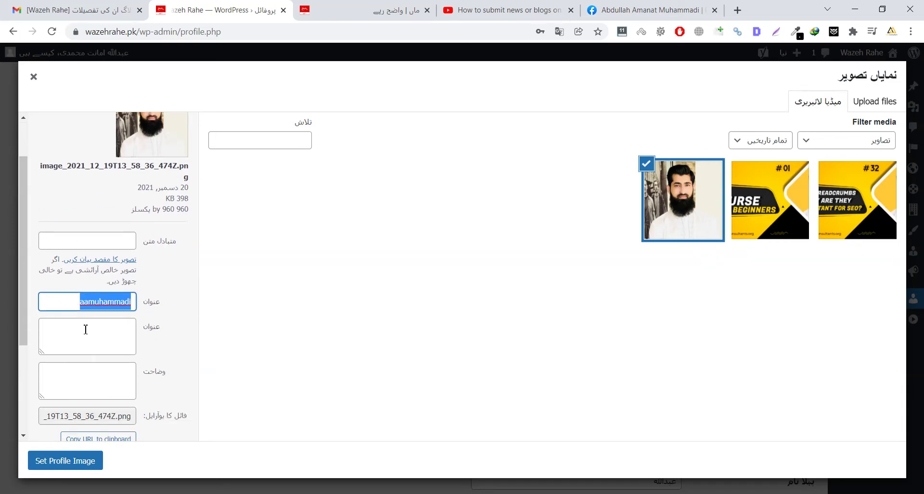
{"action": "left_click", "coordinate": [96, 240]}
{"action": "key", "text": "ctrl+v"}
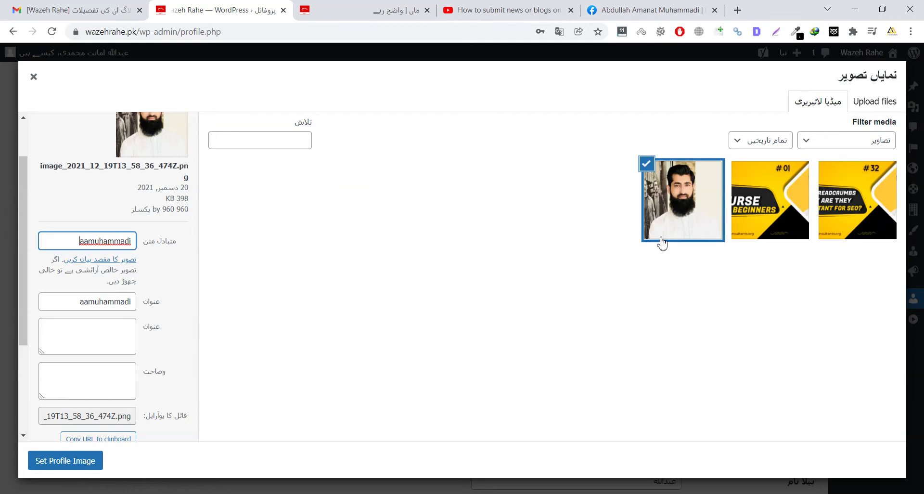
- Set the selected portrait as the profile image and update the profile
{"action": "left_click", "coordinate": [80, 470]}
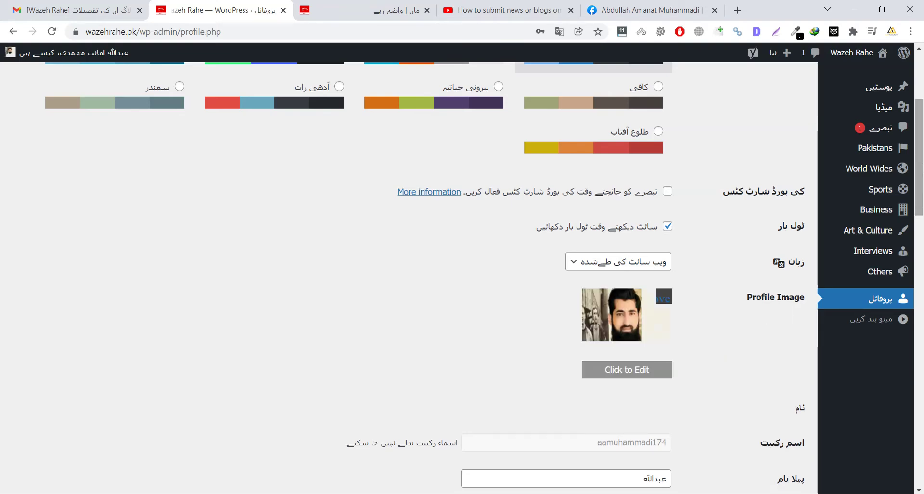
{"action": "left_click_drag", "start_coordinate": [919, 158], "coordinate": [693, 437]}
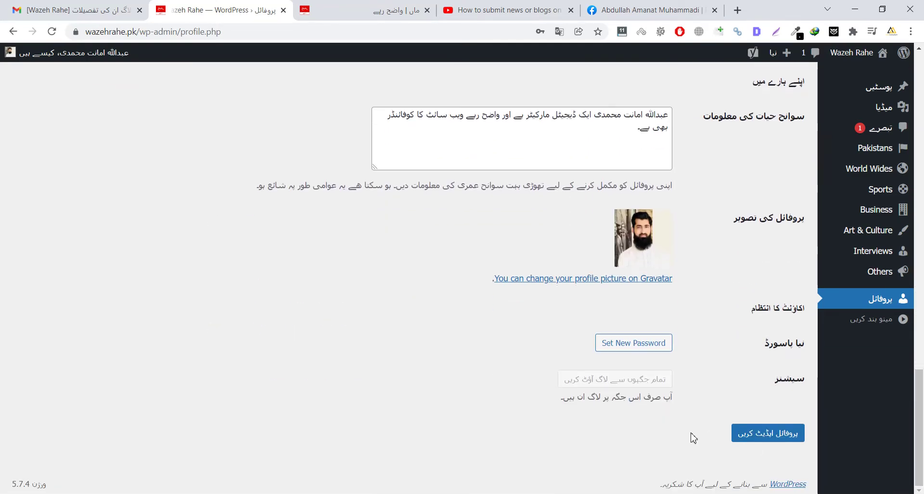
{"action": "left_click", "coordinate": [780, 438]}
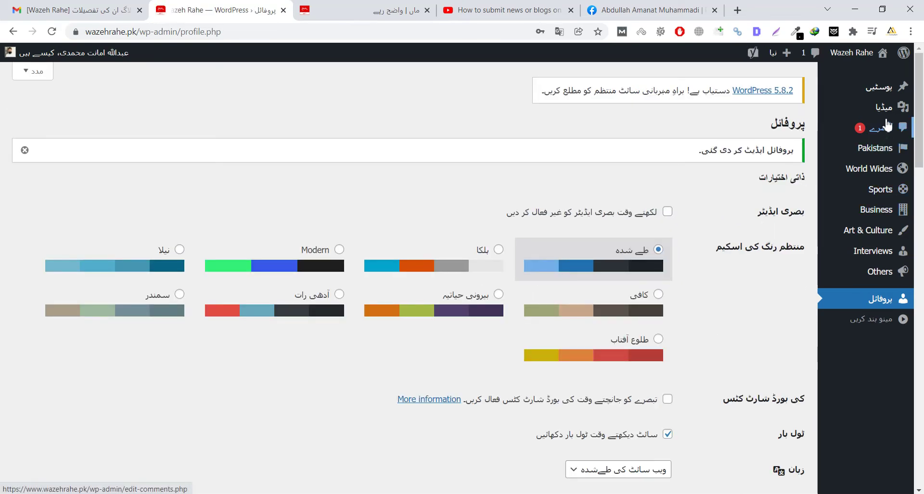
- Open the media library and display the upload area for adding new files
{"action": "left_click", "coordinate": [883, 118]}
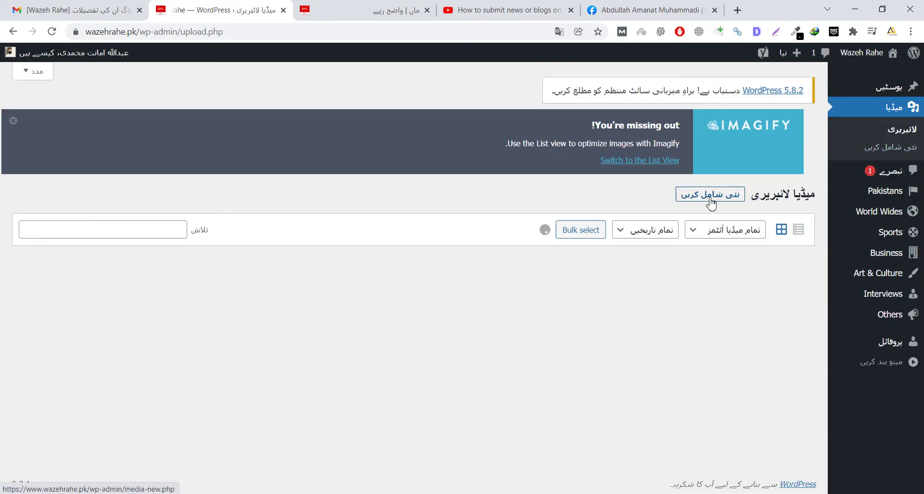
{"action": "left_click", "coordinate": [699, 198]}
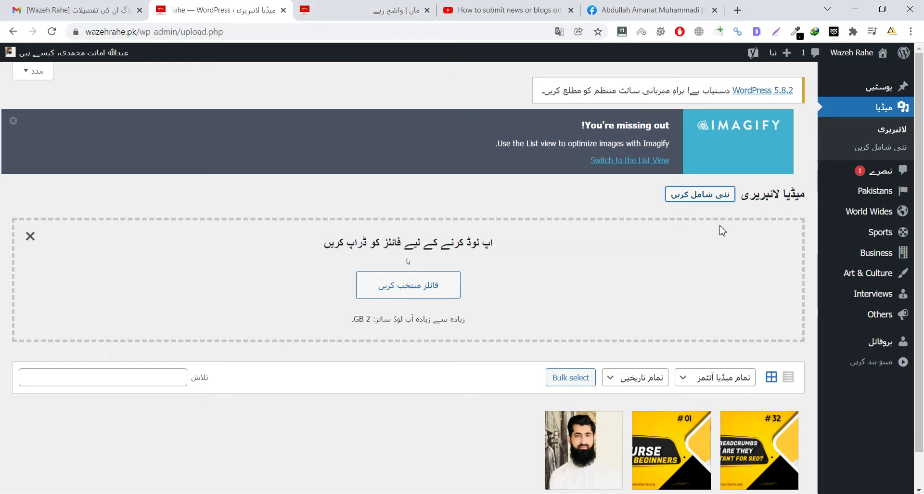
{"action": "key", "text": "alt+Tab"}
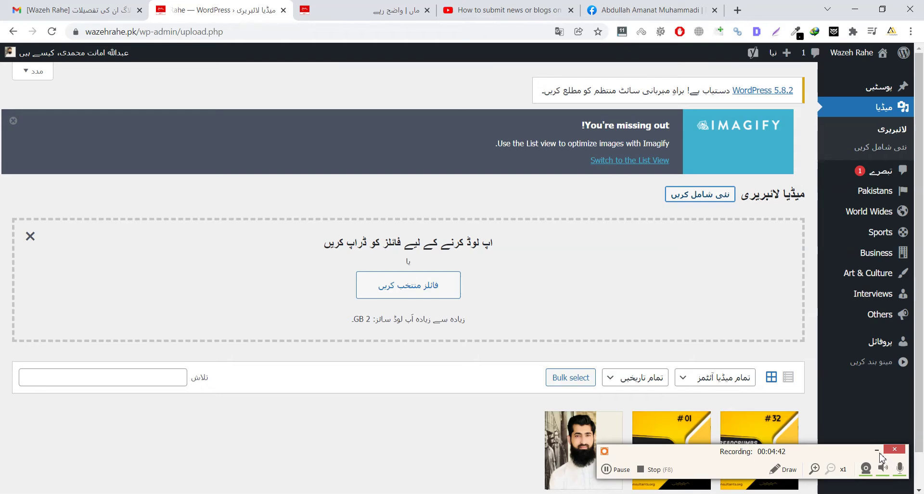
- Check the category menu on the published article against the dashboard's post sections, and view the new Pakistan post form
{"action": "left_click", "coordinate": [877, 450]}
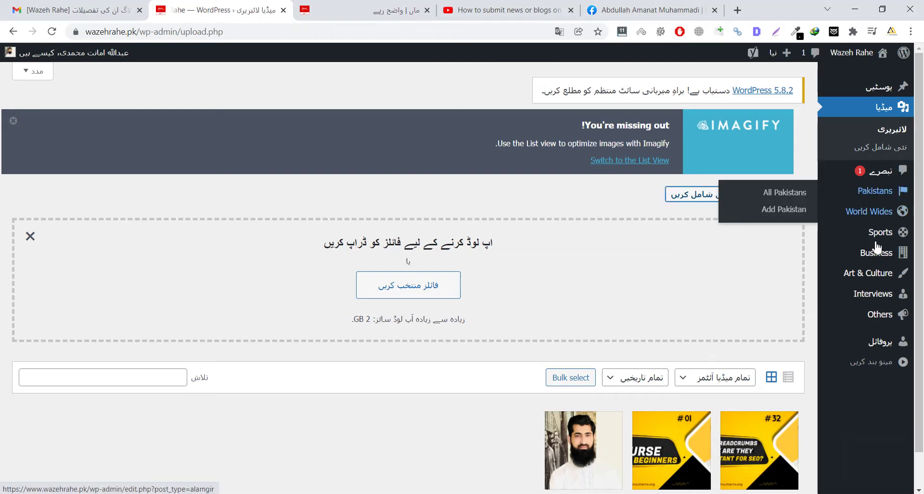
{"action": "left_click", "coordinate": [385, 10]}
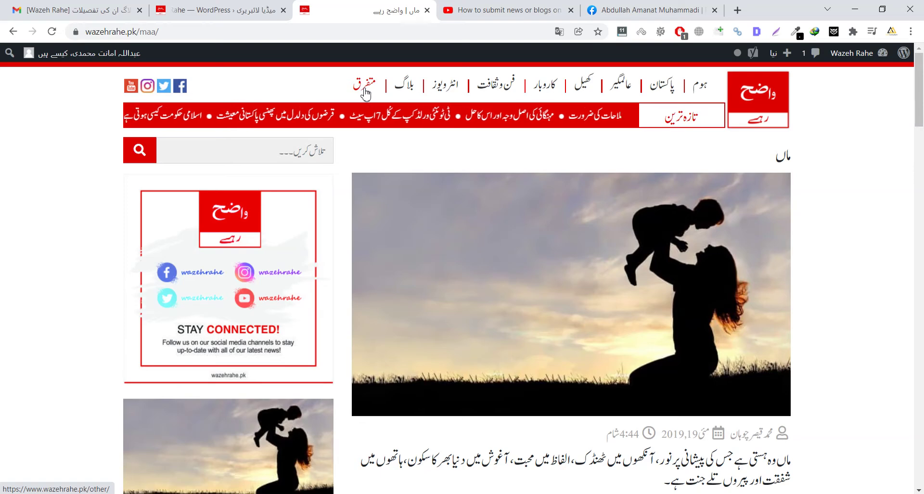
{"action": "left_click", "coordinate": [240, 10]}
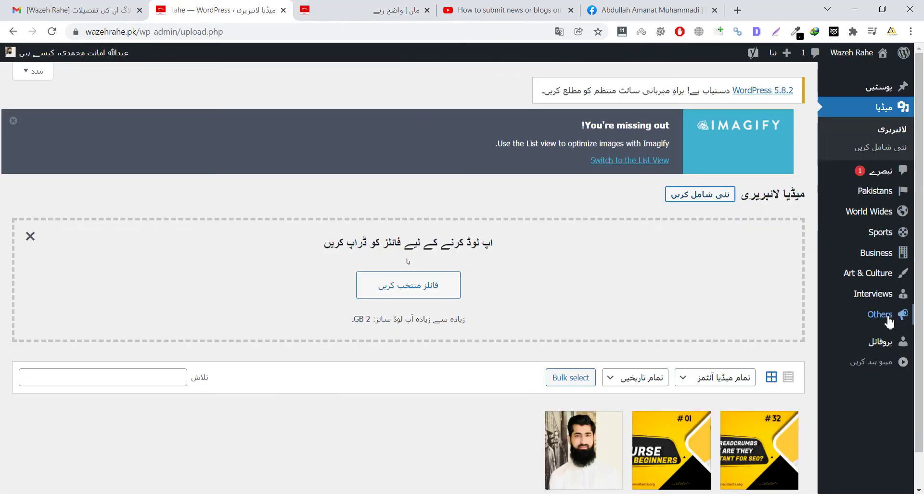
{"action": "mouse_move", "coordinate": [875, 194]}
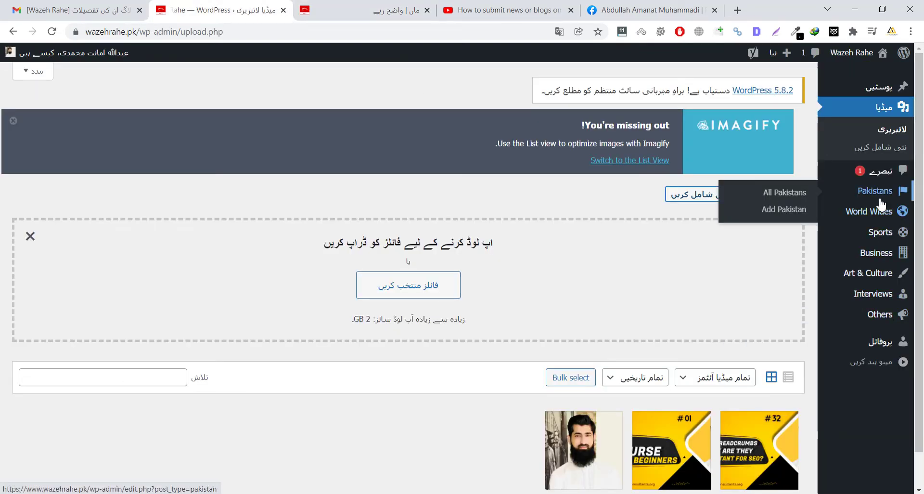
{"action": "left_click", "coordinate": [798, 209]}
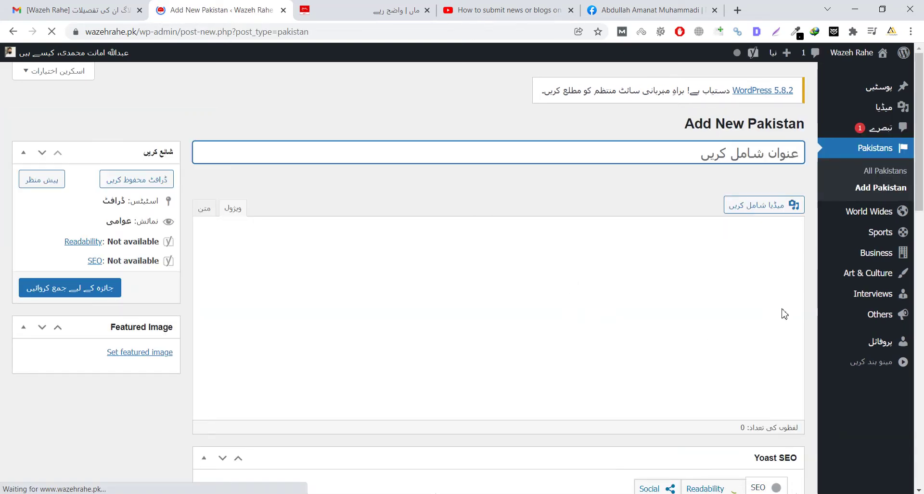
- Start a new post in the Others section and title it "ایس ای او کورس"
{"action": "mouse_move", "coordinate": [874, 320]}
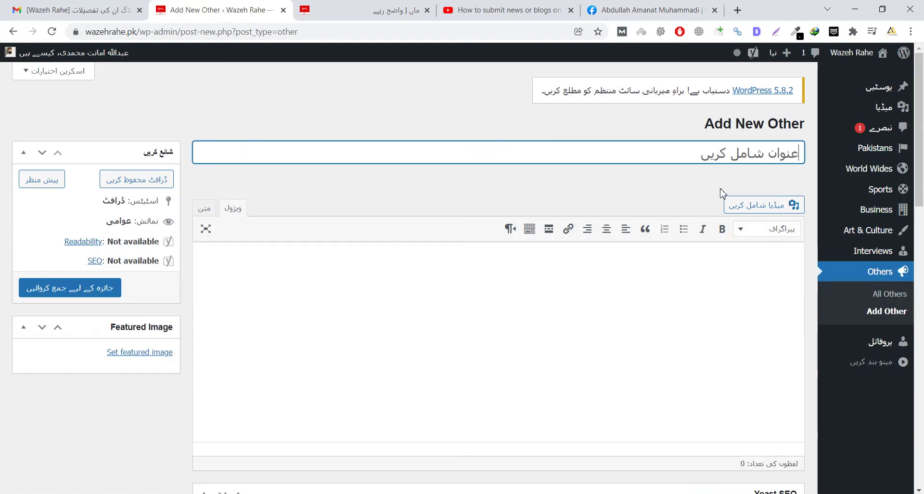
{"action": "type", "text": "a"}
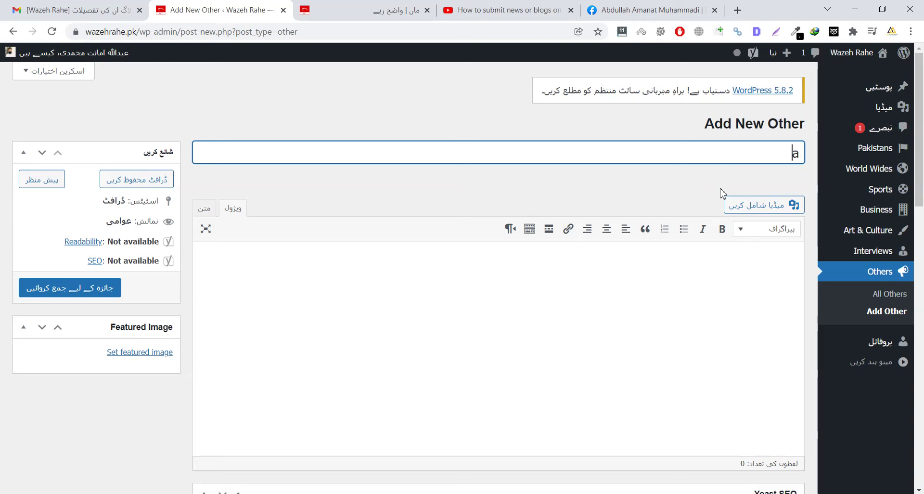
{"action": "key", "text": "BackSpace"}
{"action": "key", "text": "BackSpace"}
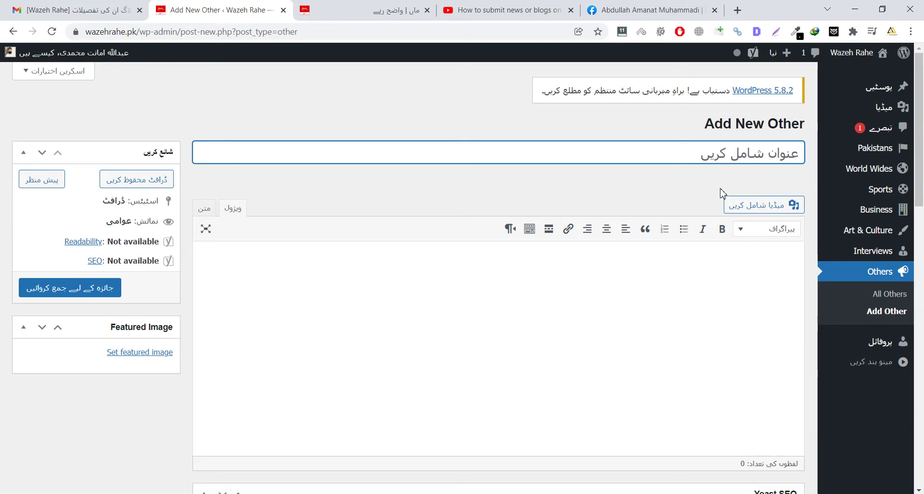
{"action": "type", "text": "ایس ای"}
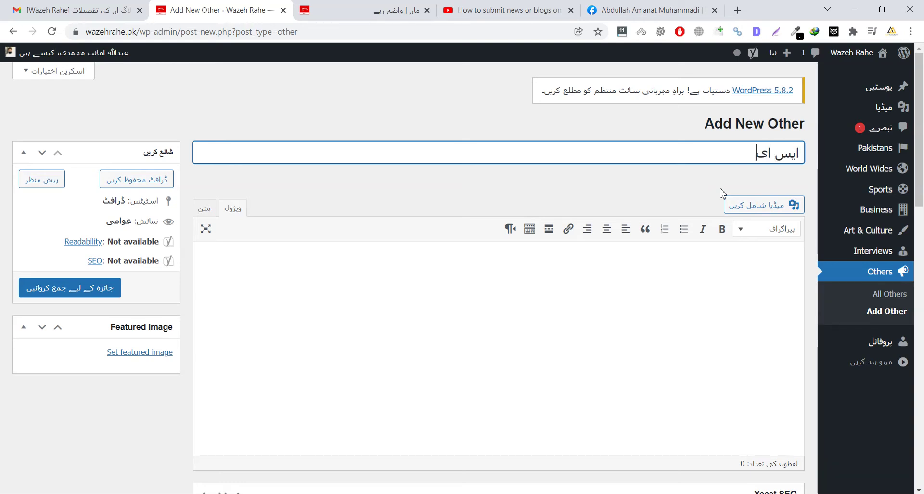
{"action": "type", "text": " او کورس"}
- Copy the post title and paste it repeatedly into the body to fill about ten lines with sample text
{"action": "key", "text": "ctrl+a"}
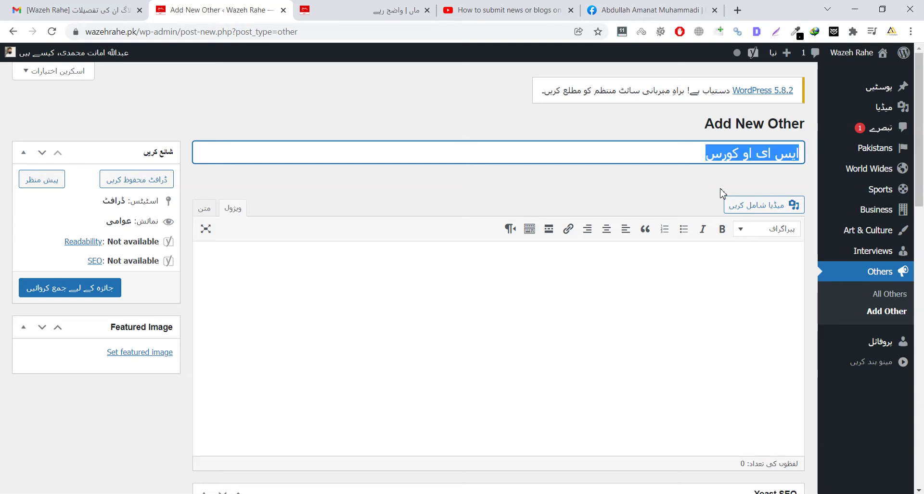
{"action": "left_click", "coordinate": [730, 334]}
{"action": "key", "text": "ctrl+v"}
{"action": "key", "text": "ctrl+v"}
{"action": "key", "text": "ctrl+v"}
{"action": "key", "text": "ctrl+v"}
{"action": "key", "text": "ctrl+v"}
{"action": "key", "text": "ctrl+v"}
{"action": "key", "text": "ctrl+v"}
{"action": "key", "text": "ctrl+v"}
{"action": "key", "text": "ctrl+v"}
{"action": "key", "text": "ctrl+v"}
{"action": "key", "text": "ctrl+v"}
{"action": "key", "text": "ctrl+v"}
{"action": "key", "text": "ctrl+v"}
{"action": "key", "text": "ctrl+v"}
{"action": "key", "text": "ctrl+v"}
{"action": "key", "text": "ctrl+v"}
{"action": "key", "text": "ctrl+v"}
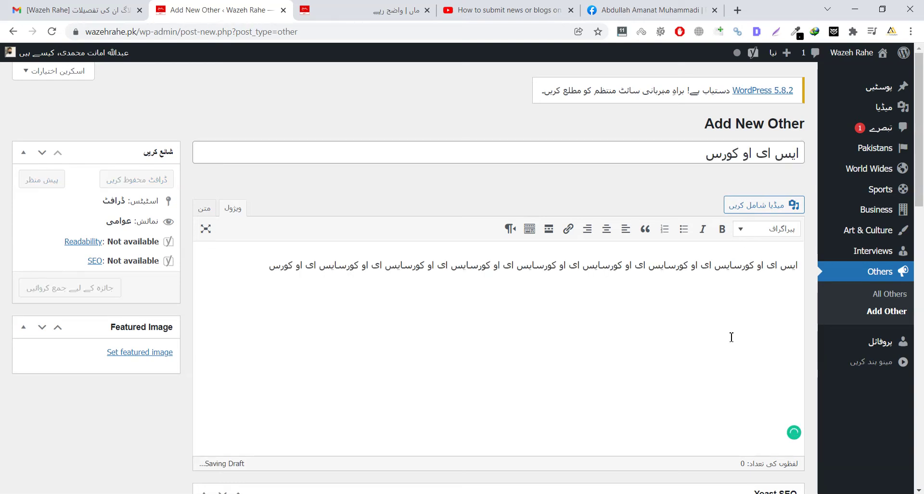
{"action": "key", "text": "ctrl+v"}
{"action": "key", "text": "ctrl+v"}
{"action": "key", "text": "ctrl+v"}
{"action": "key", "text": "ctrl+v"}
{"action": "key", "text": "ctrl+v"}
{"action": "key", "text": "ctrl+v"}
{"action": "key", "text": "ctrl+v"}
{"action": "key", "text": "ctrl+v"}
{"action": "key", "text": "ctrl+v"}
{"action": "key", "text": "ctrl+v"}
{"action": "key", "text": "ctrl+v"}
{"action": "key", "text": "ctrl+v"}
{"action": "key", "text": "ctrl+v"}
{"action": "key", "text": "ctrl+v"}
{"action": "key", "text": "ctrl+v"}
{"action": "key", "text": "ctrl+v"}
{"action": "key", "text": "ctrl+v"}
{"action": "key", "text": "ctrl+v"}
{"action": "key", "text": "ctrl+v"}
{"action": "key", "text": "ctrl+v"}
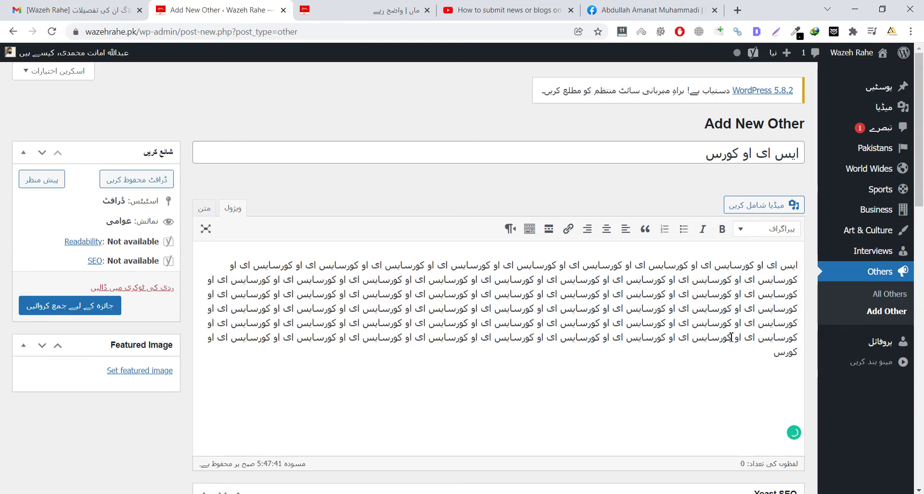
{"action": "key", "text": "ctrl+v"}
{"action": "key", "text": "ctrl+v"}
{"action": "key", "text": "ctrl+v"}
{"action": "key", "text": "ctrl+v"}
{"action": "key", "text": "ctrl+v"}
{"action": "key", "text": "ctrl+v"}
{"action": "key", "text": "ctrl+v"}
{"action": "key", "text": "ctrl+v"}
{"action": "key", "text": "ctrl+v"}
{"action": "key", "text": "ctrl+v"}
{"action": "key", "text": "ctrl+v"}
{"action": "key", "text": "ctrl+v"}
{"action": "key", "text": "ctrl+v"}
{"action": "key", "text": "ctrl+v"}
{"action": "key", "text": "ctrl+v"}
{"action": "key", "text": "ctrl+v"}
{"action": "key", "text": "ctrl+v"}
- Look through the Yoast SEO settings below the post body, down to the meta description and excerpt fields
{"action": "scroll", "coordinate": [636, 289], "scroll_direction": "down", "scroll_amount": 3}
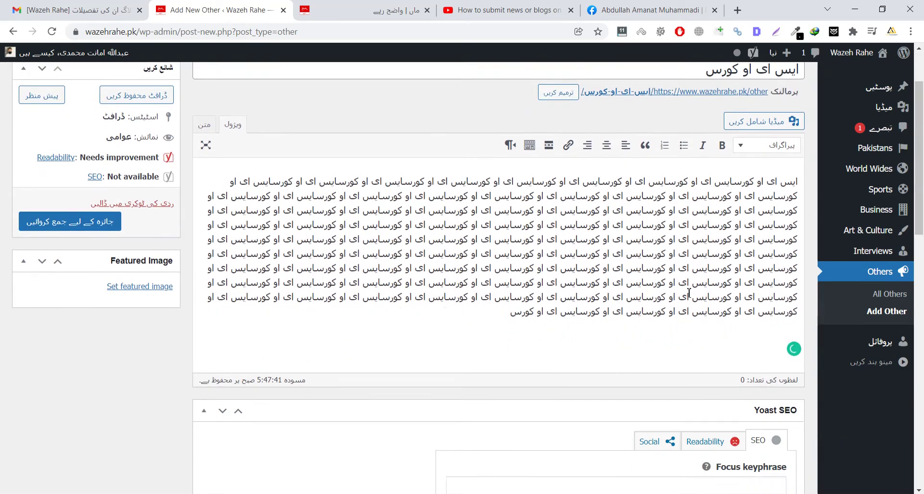
{"action": "scroll", "coordinate": [592, 310], "scroll_direction": "down", "scroll_amount": 7}
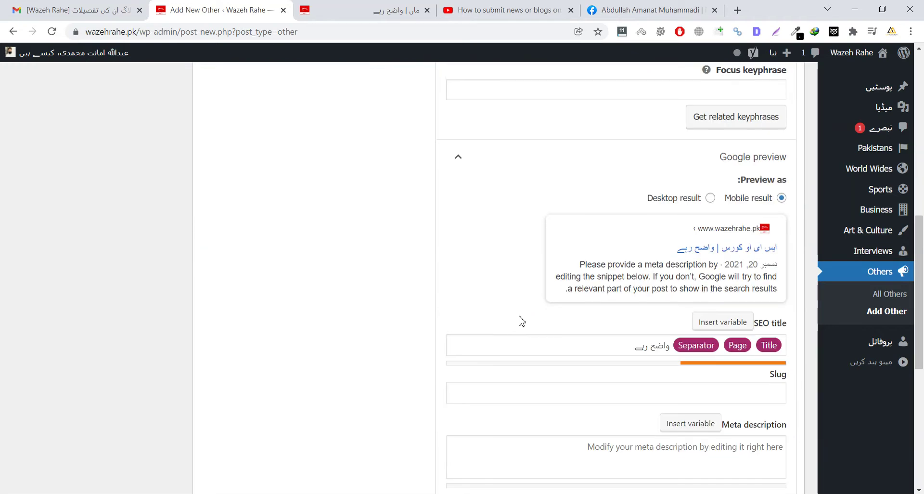
{"action": "left_click", "coordinate": [712, 279]}
{"action": "scroll", "coordinate": [664, 279], "scroll_direction": "down", "scroll_amount": 7}
{"action": "scroll", "coordinate": [700, 280], "scroll_direction": "up", "scroll_amount": 5}
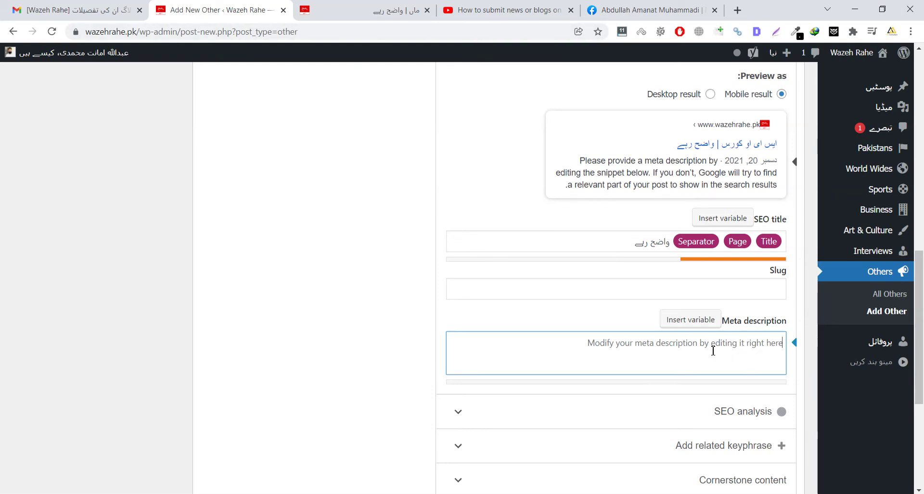
{"action": "scroll", "coordinate": [631, 326], "scroll_direction": "down", "scroll_amount": 4}
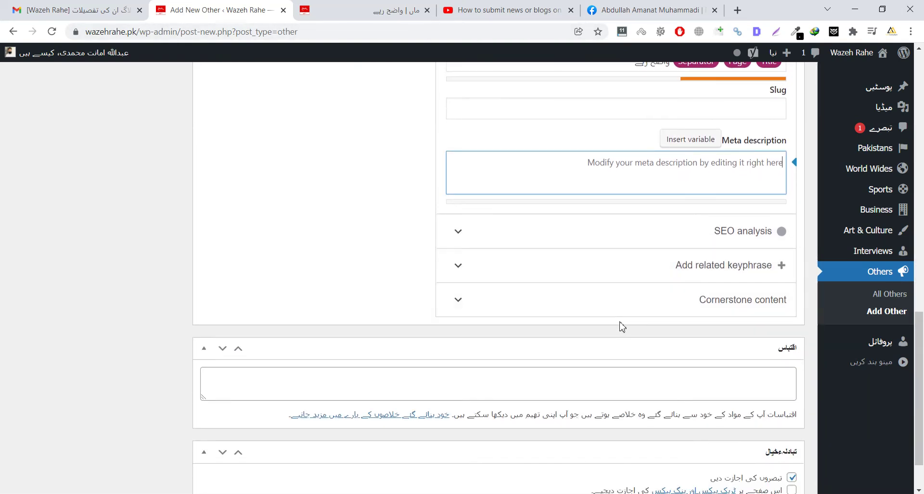
{"action": "left_click", "coordinate": [765, 392]}
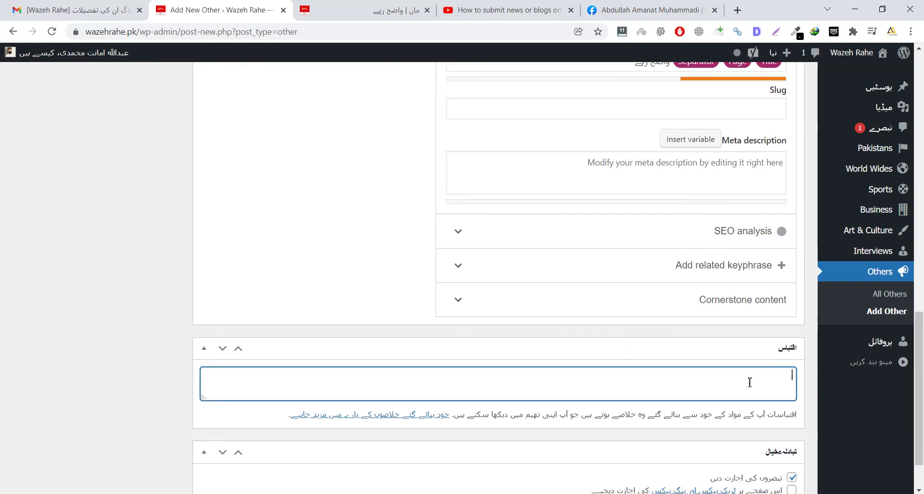
- View the introductory paragraph under the image of the published article as an excerpt example, and return to the post editor
{"action": "left_click", "coordinate": [399, 9]}
{"action": "scroll", "coordinate": [631, 247], "scroll_direction": "down", "scroll_amount": 4}
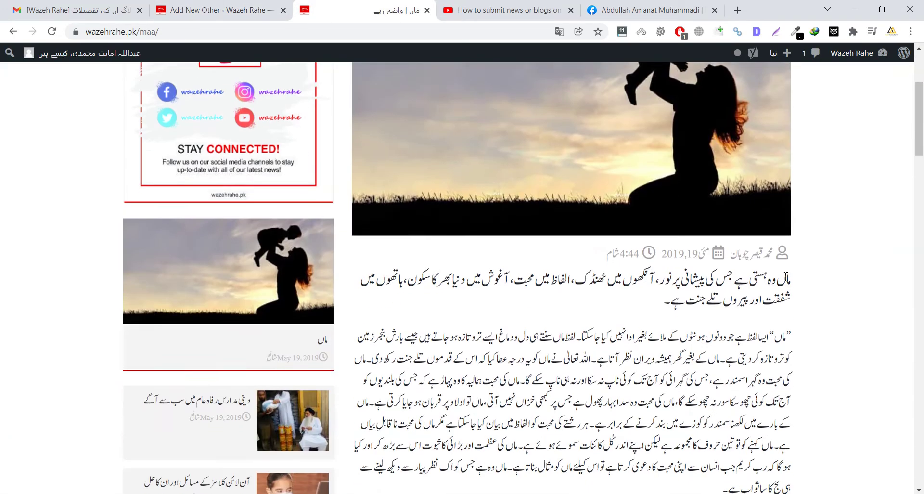
{"action": "left_click_drag", "start_coordinate": [800, 275], "coordinate": [650, 310]}
{"action": "left_click", "coordinate": [650, 311]}
{"action": "left_click", "coordinate": [245, 15]}
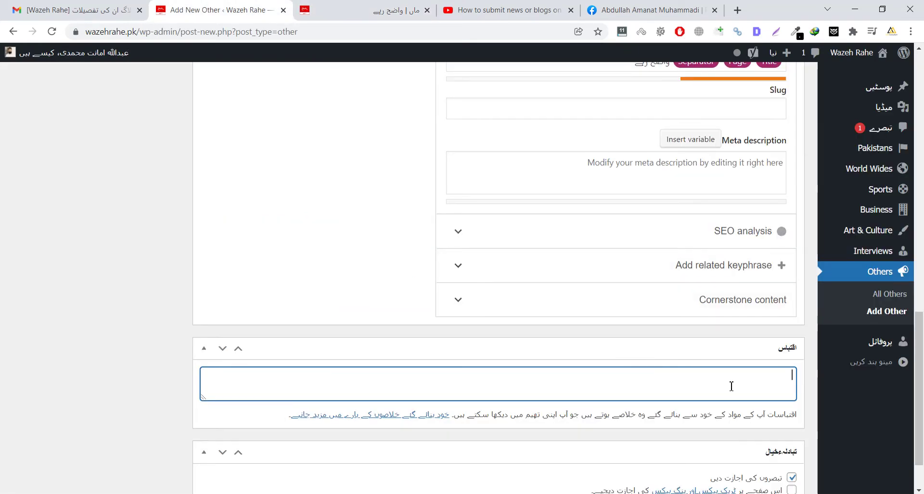
- Compare the Yoast meta description field with the post's excerpt field
{"action": "scroll", "coordinate": [731, 386], "scroll_direction": "up", "scroll_amount": 3}
{"action": "left_click", "coordinate": [716, 301]}
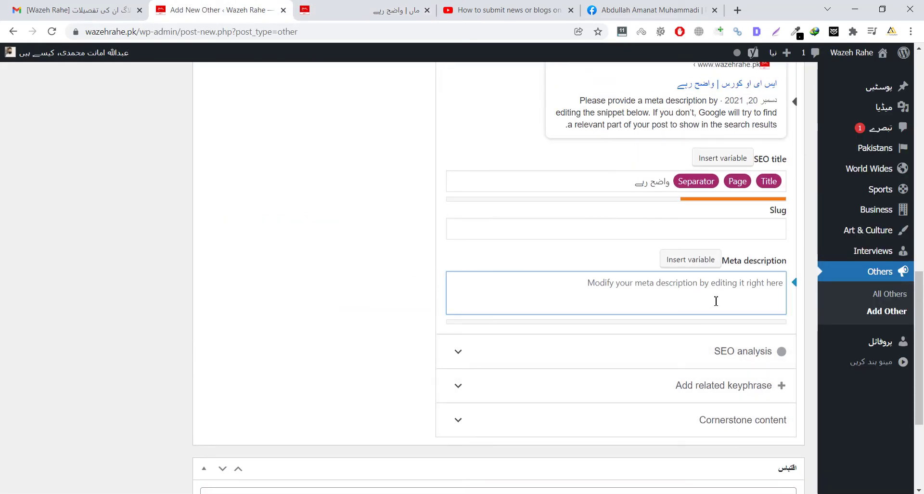
{"action": "scroll", "coordinate": [684, 305], "scroll_direction": "down", "scroll_amount": 1}
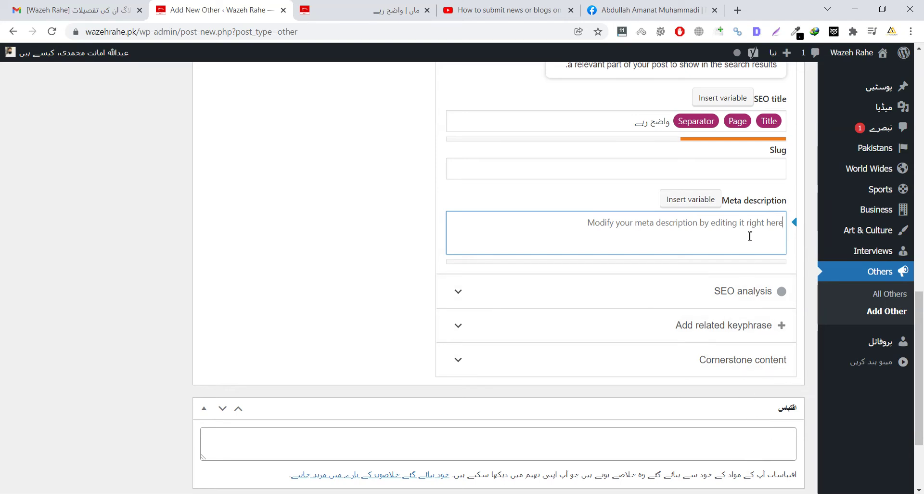
{"action": "left_click", "coordinate": [768, 445]}
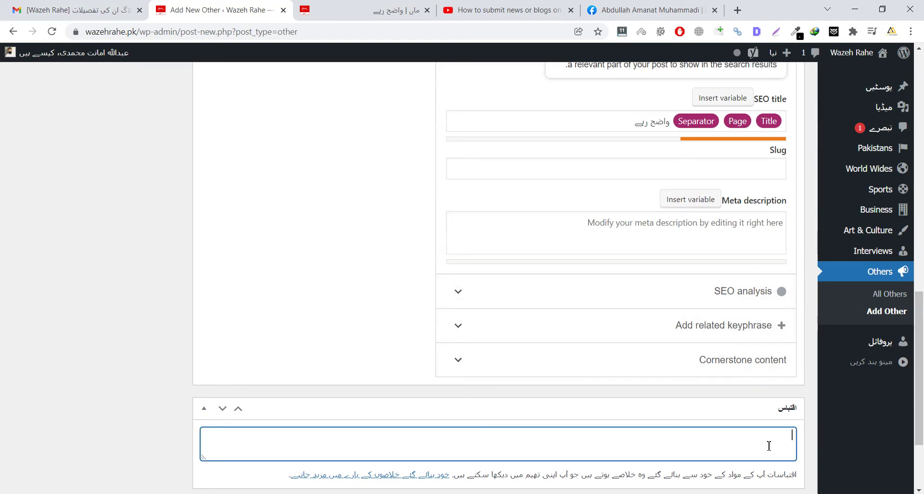
{"action": "left_click", "coordinate": [724, 237]}
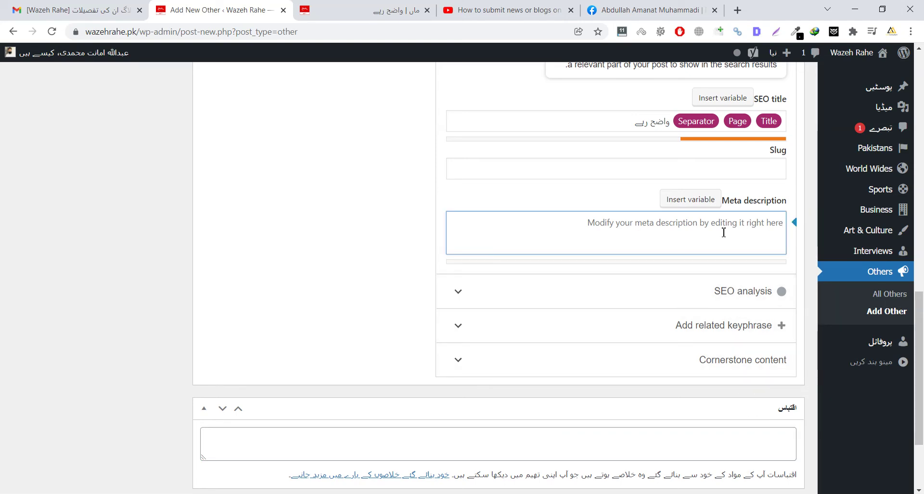
{"action": "left_click", "coordinate": [780, 440]}
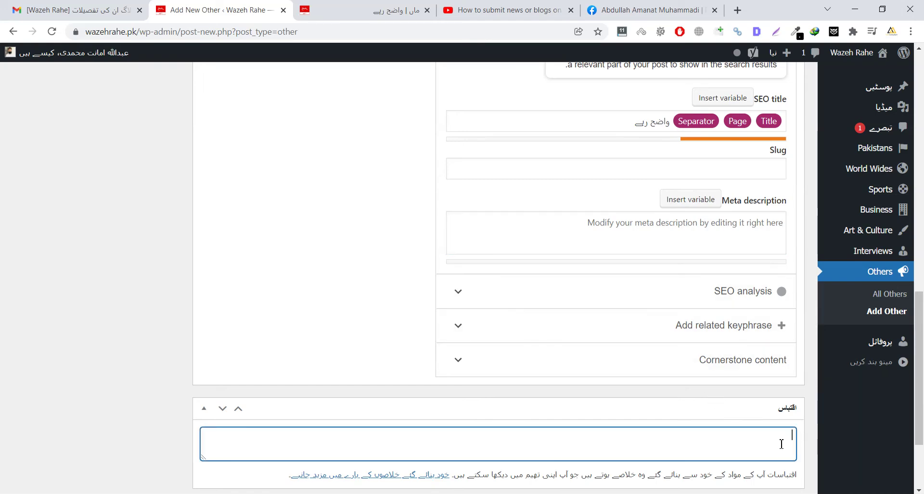
- Replace the Urdu slug in the post's permalink with "seo course" and confirm it
{"action": "scroll", "coordinate": [588, 296], "scroll_direction": "up", "scroll_amount": 4}
{"action": "scroll", "coordinate": [585, 289], "scroll_direction": "up", "scroll_amount": 15}
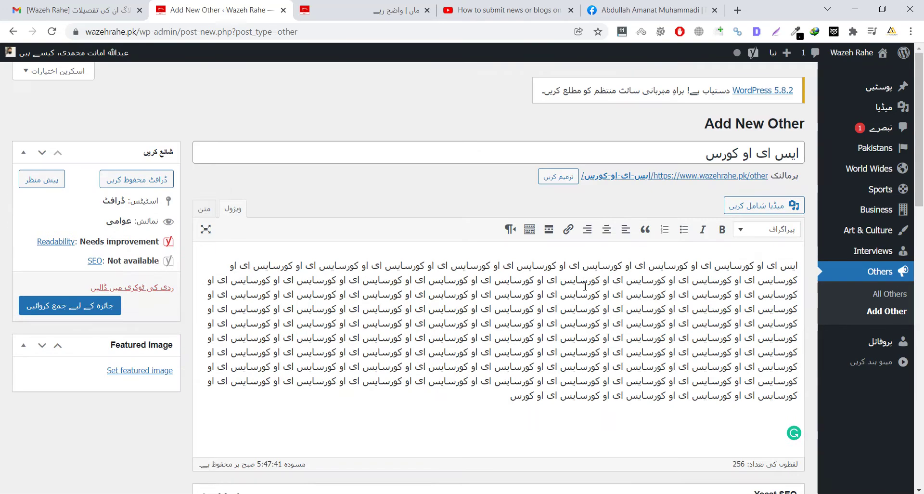
{"action": "double_click", "coordinate": [556, 178]}
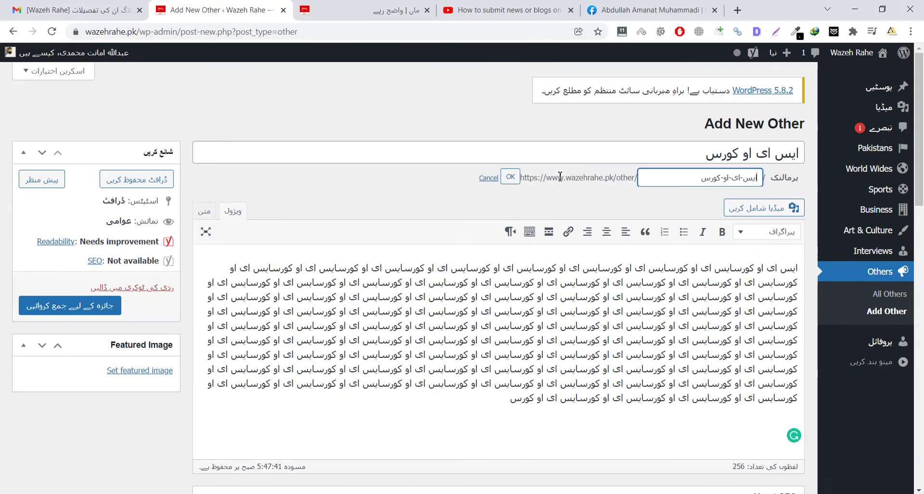
{"action": "triple_click", "coordinate": [715, 181]}
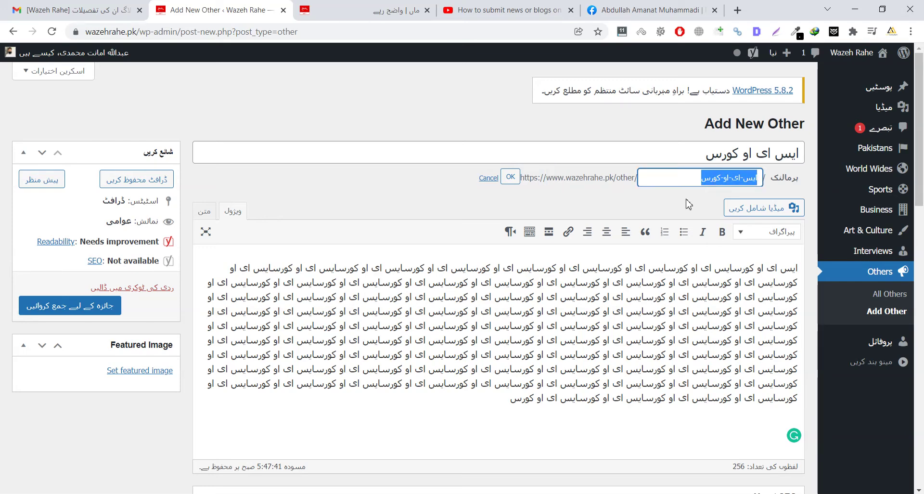
{"action": "type", "text": "سع"}
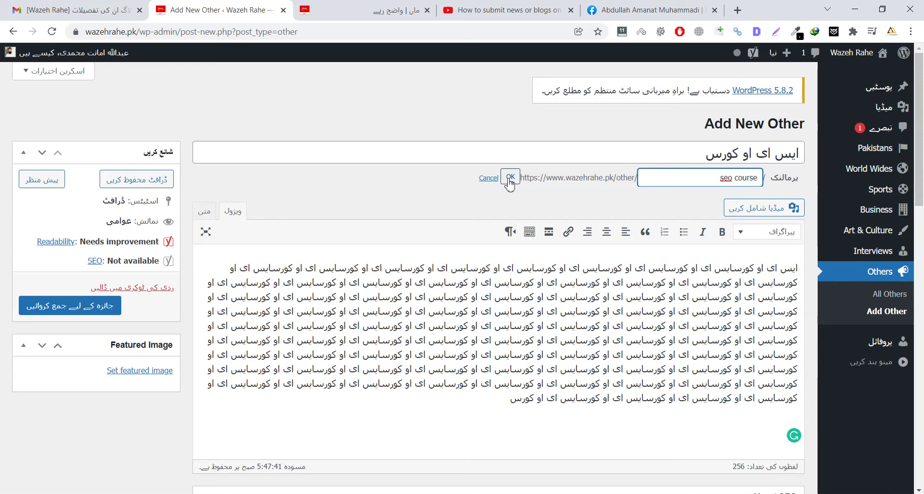
{"action": "left_click", "coordinate": [509, 181]}
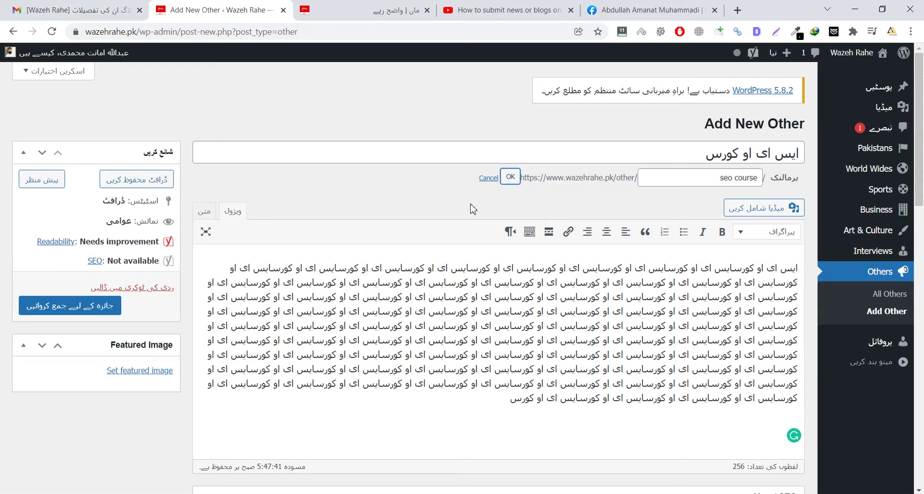
- Open the Featured Image chooser and select AAM-tumbnail-1.jpg from the media library
{"action": "left_click", "coordinate": [118, 376]}
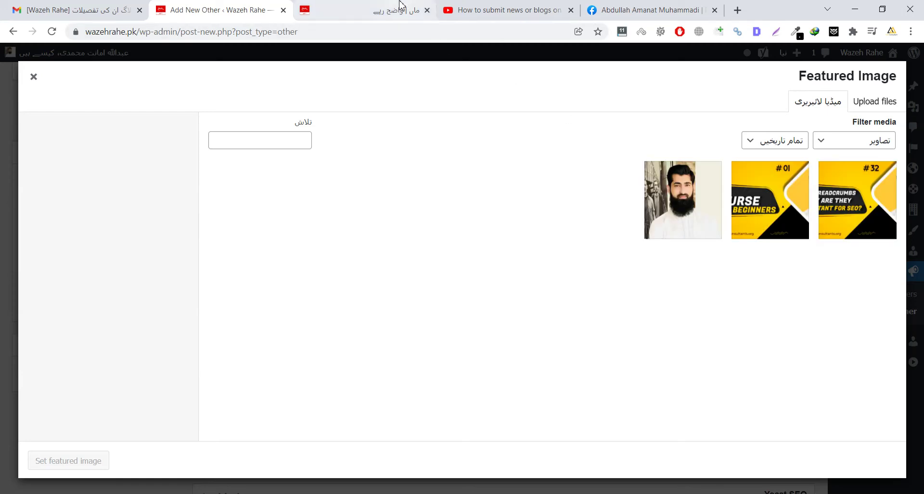
{"action": "left_click", "coordinate": [376, 9]}
{"action": "scroll", "coordinate": [592, 169], "scroll_direction": "down", "scroll_amount": 2}
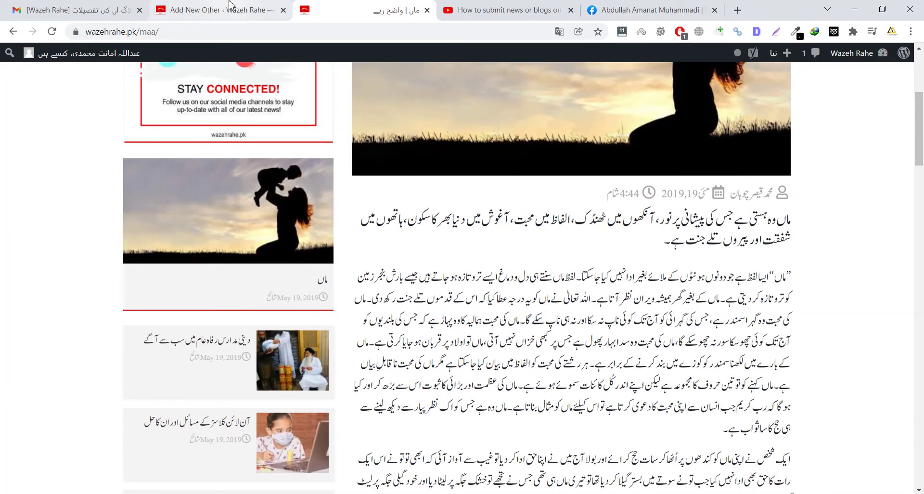
{"action": "left_click", "coordinate": [217, 10]}
{"action": "left_click", "coordinate": [742, 206]}
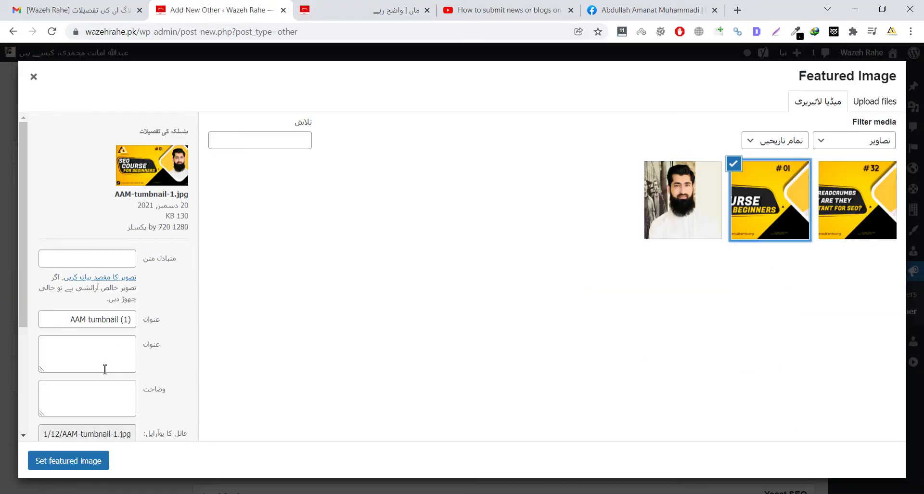
- Set the title and alt text of AAM-tumbnail-1.jpg to "seo course for beginners" and assign it as the featured image
{"action": "triple_click", "coordinate": [99, 319]}
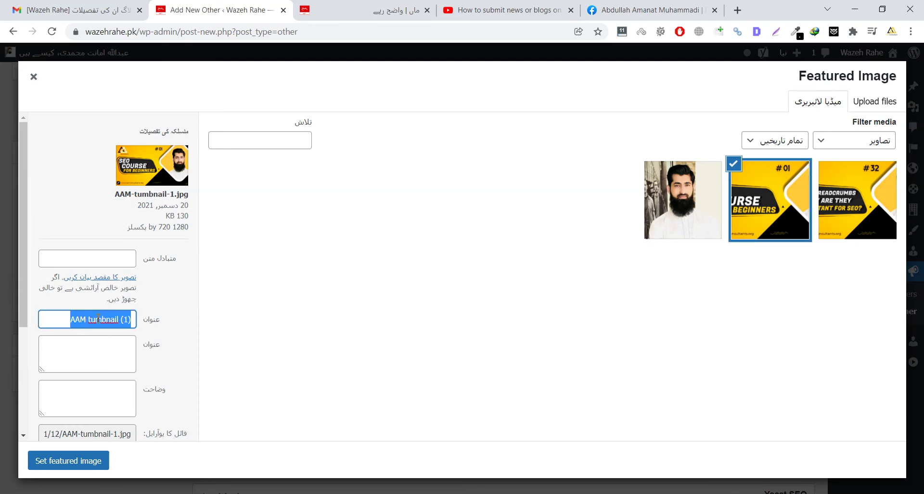
{"action": "type", "text": "seo course"}
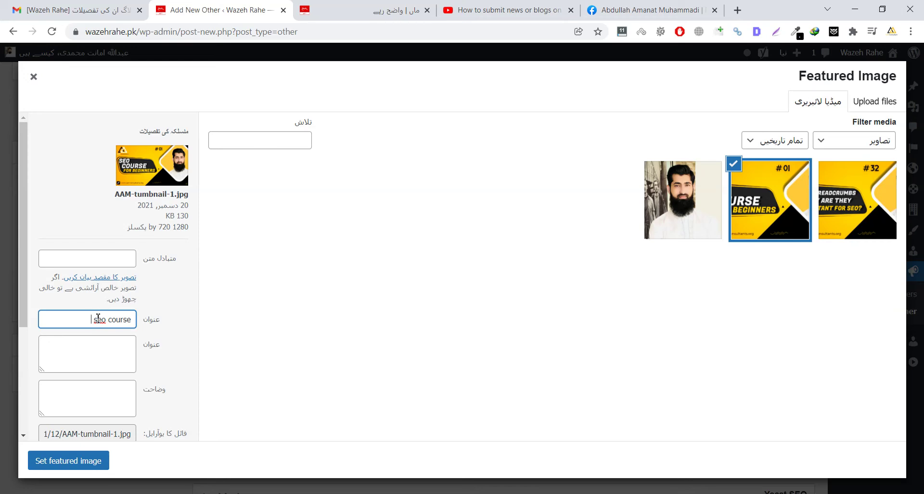
{"action": "type", "text": " for beginners"}
{"action": "key", "text": "ctrl+a"}
{"action": "key", "text": "ctrl+c"}
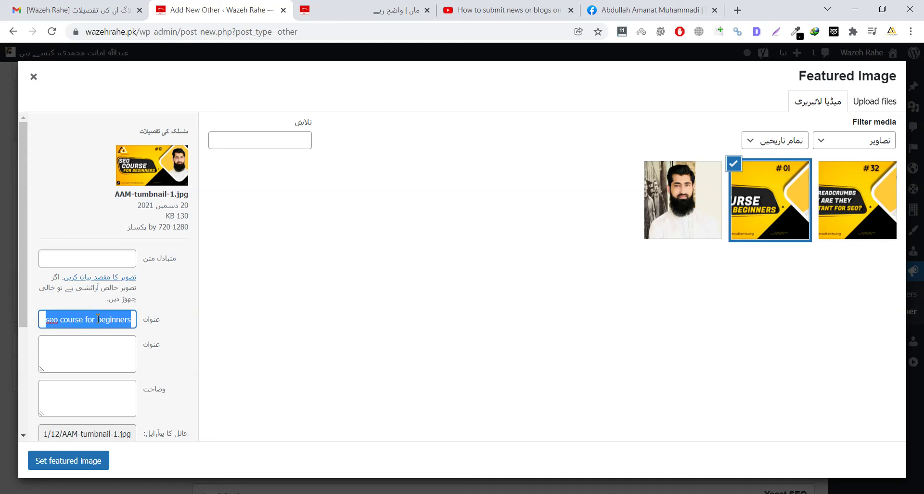
{"action": "left_click", "coordinate": [70, 257]}
{"action": "key", "text": "ctrl+v"}
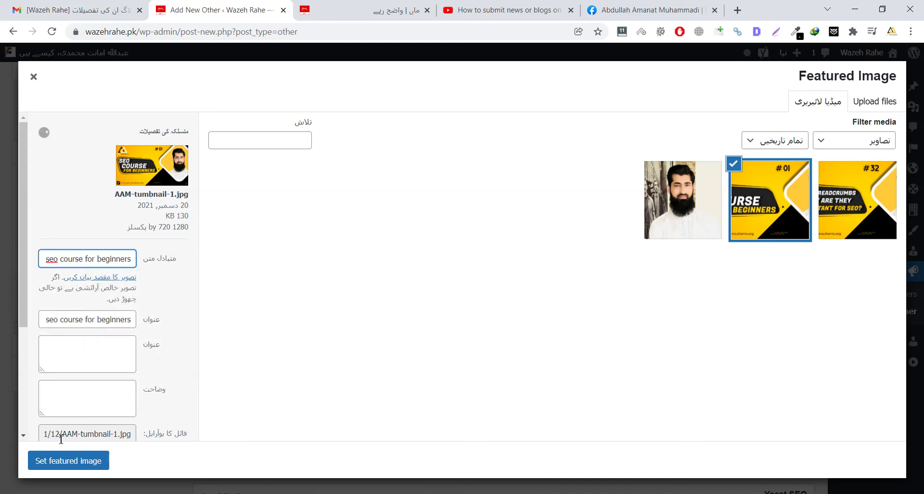
{"action": "left_click", "coordinate": [72, 462]}
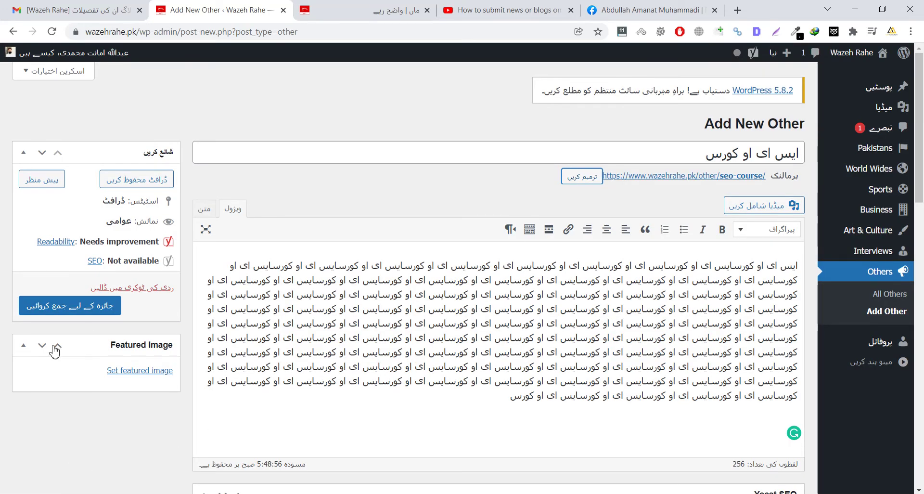
{"action": "scroll", "coordinate": [476, 331], "scroll_direction": "down", "scroll_amount": 1}
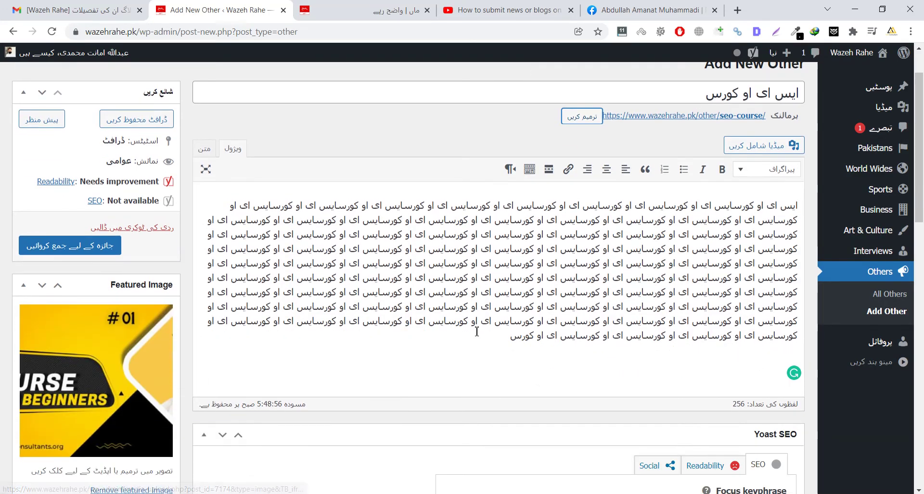
- Split the post body after its fourth line, leaving an empty paragraph between the two text blocks
{"action": "left_click", "coordinate": [459, 341]}
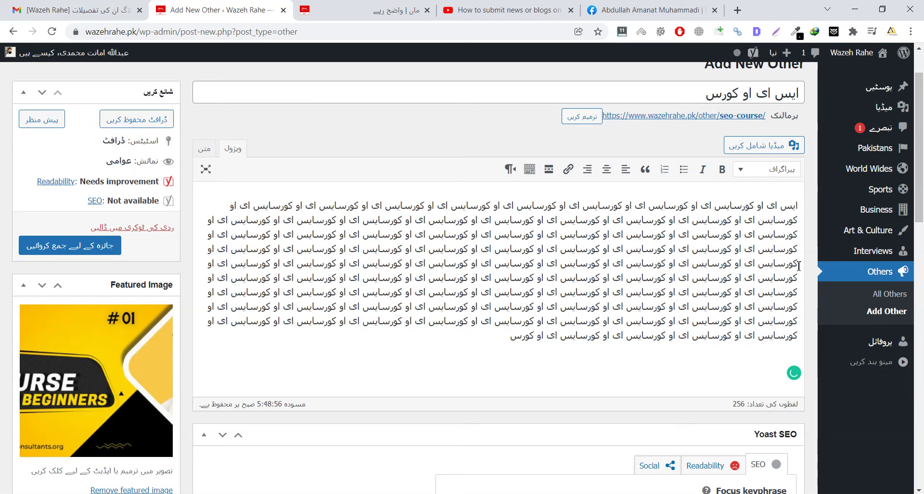
{"action": "key", "text": "Return"}
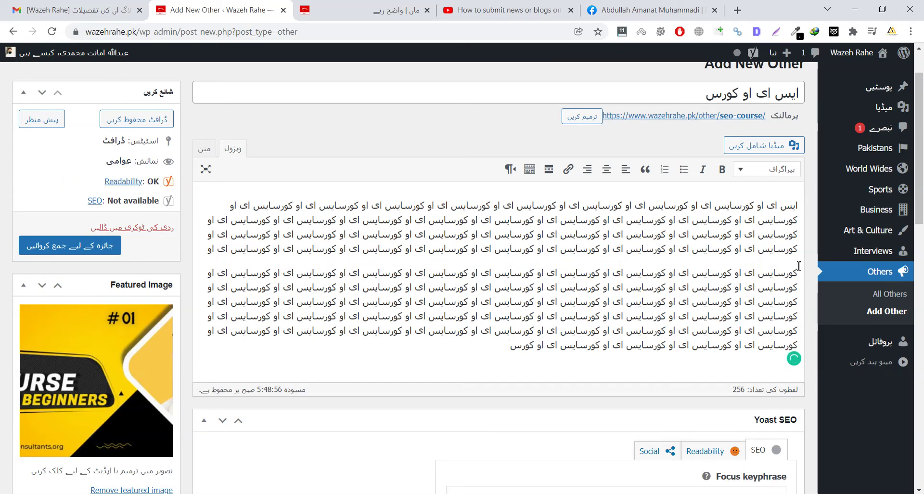
{"action": "key", "text": "Return"}
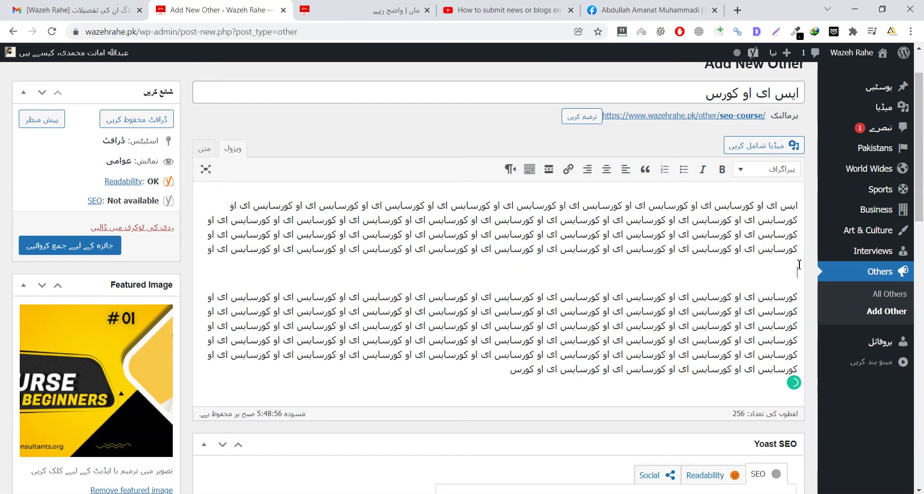
- Insert What-is-Breadcrumbs-Why-are-They-Important-for-SEO.jpg from the media library into the empty paragraph, reusing its title as alt text
{"action": "left_click", "coordinate": [765, 145]}
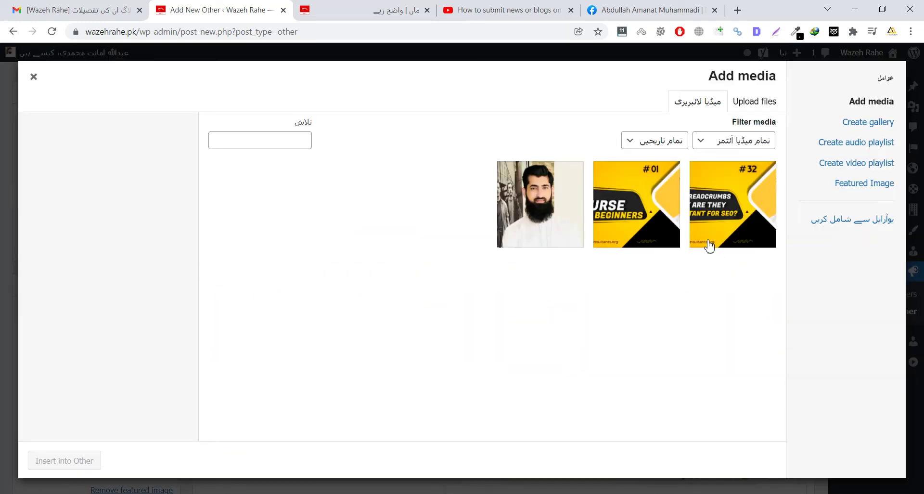
{"action": "left_click", "coordinate": [696, 242]}
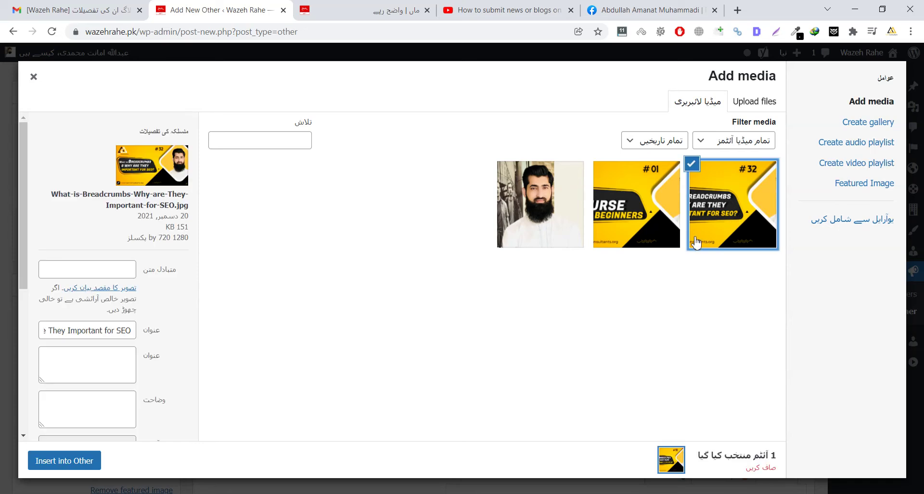
{"action": "triple_click", "coordinate": [100, 333]}
{"action": "key", "text": "ctrl+c"}
{"action": "left_click", "coordinate": [72, 269]}
{"action": "key", "text": "ctrl+v"}
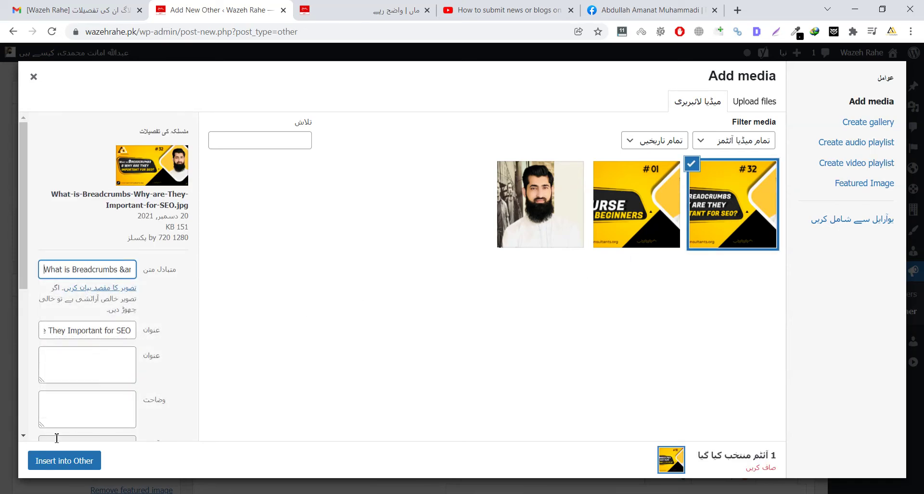
{"action": "left_click", "coordinate": [61, 459]}
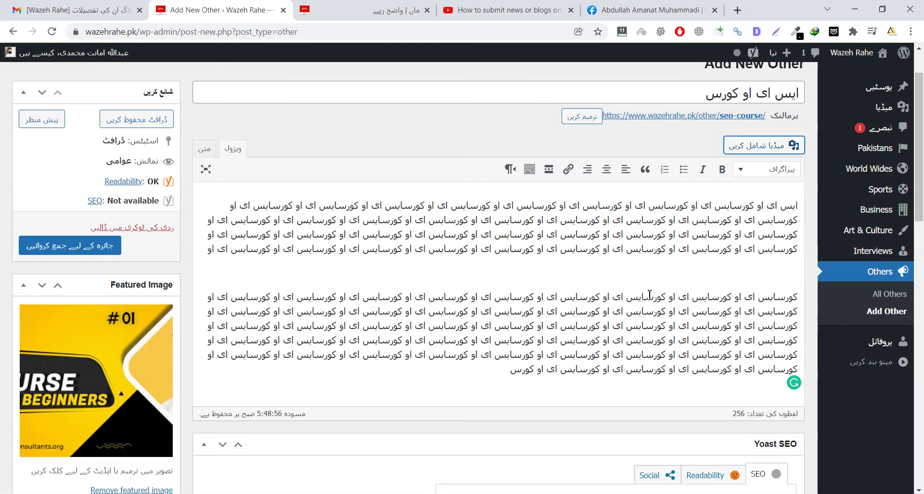
- Set the inserted breadcrumbs image to full size, 1280 × 720, and deselect it
{"action": "left_click", "coordinate": [678, 272]}
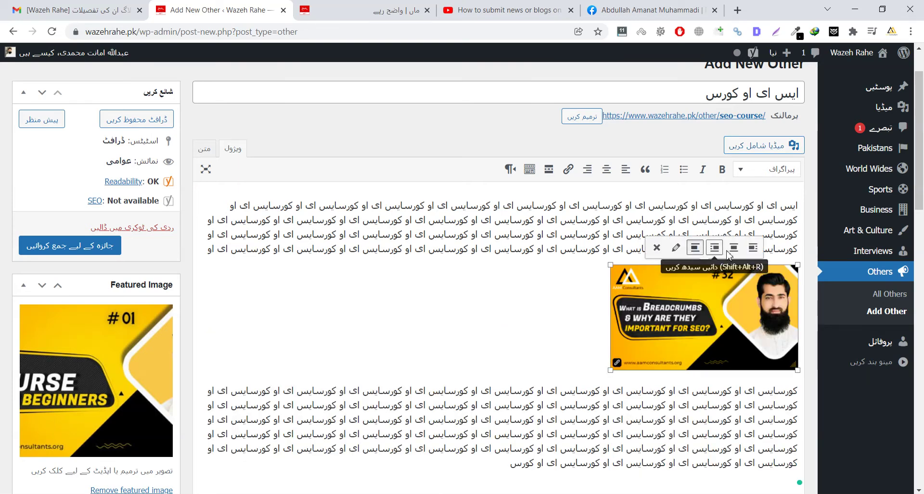
{"action": "left_click", "coordinate": [676, 248]}
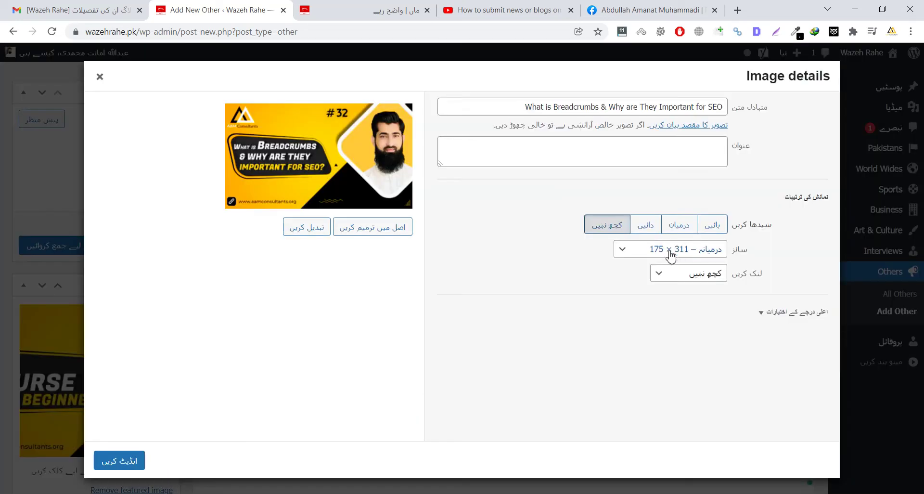
{"action": "left_click", "coordinate": [664, 250]}
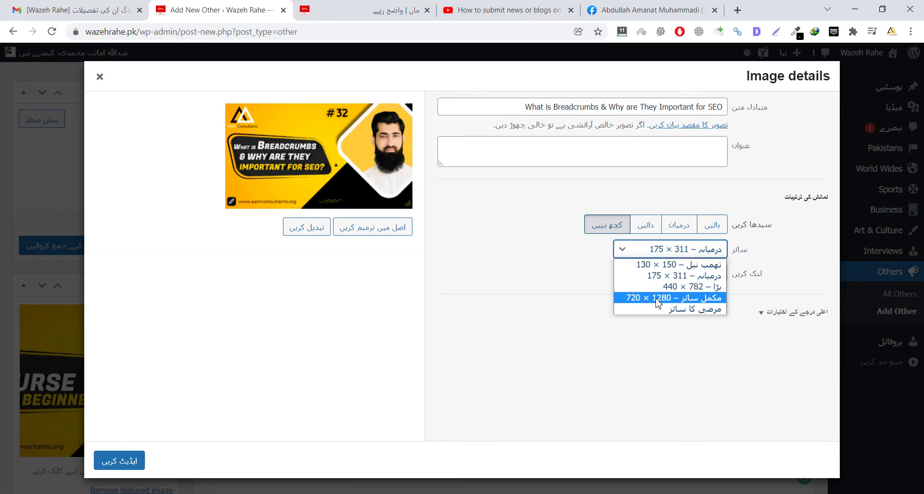
{"action": "left_click", "coordinate": [621, 301]}
{"action": "left_click", "coordinate": [119, 460]}
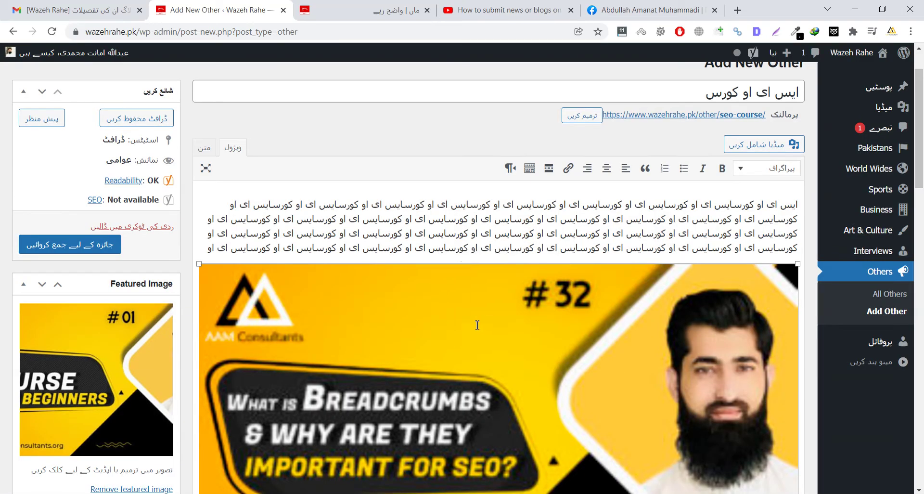
{"action": "scroll", "coordinate": [479, 323], "scroll_direction": "down", "scroll_amount": 3}
{"action": "scroll", "coordinate": [388, 384], "scroll_direction": "down", "scroll_amount": 3}
{"action": "scroll", "coordinate": [387, 383], "scroll_direction": "down", "scroll_amount": 1}
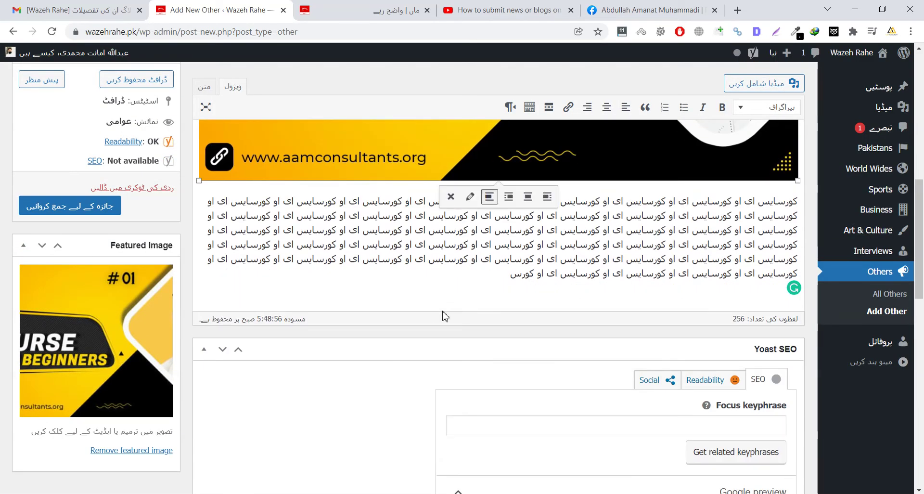
{"action": "left_click", "coordinate": [453, 282]}
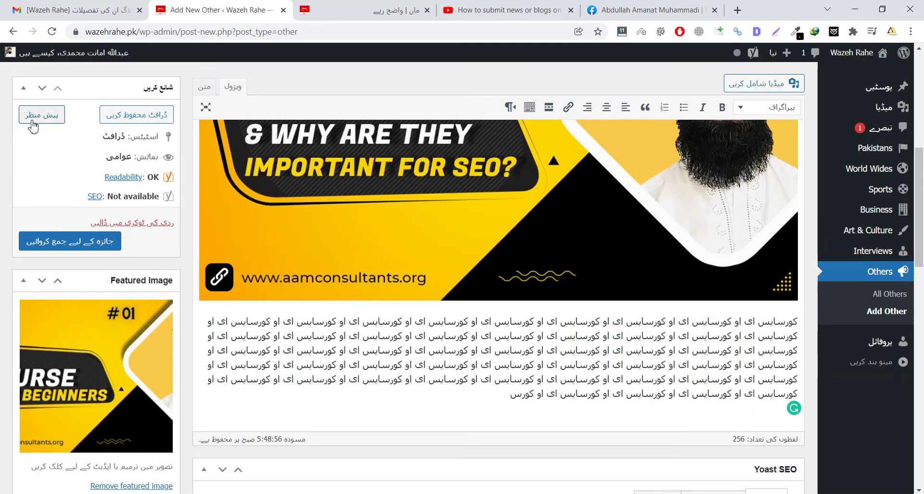
- Preview the post and check its title, featured image and opening text
{"action": "left_click", "coordinate": [42, 79]}
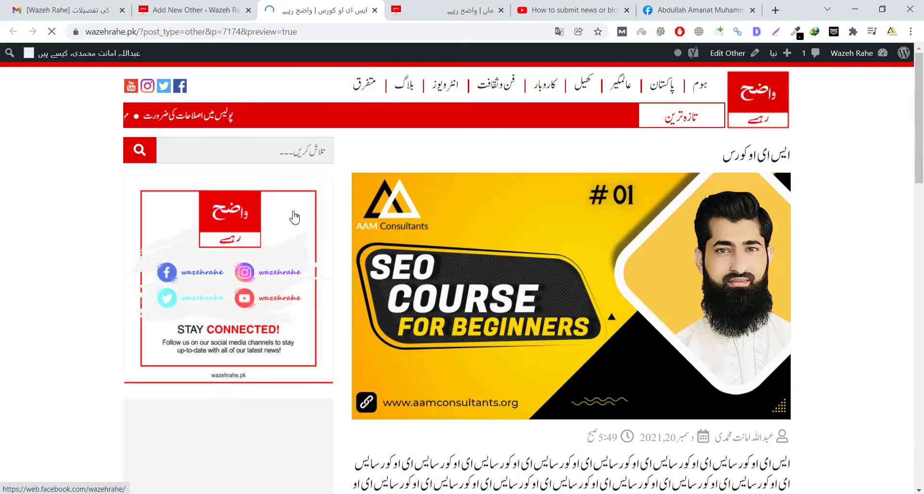
{"action": "left_click_drag", "start_coordinate": [722, 155], "coordinate": [794, 155]}
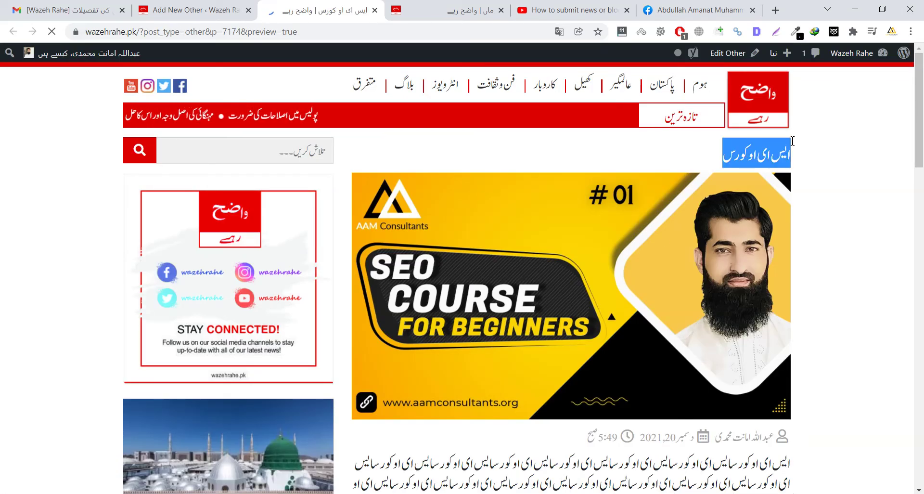
{"action": "scroll", "coordinate": [686, 159], "scroll_direction": "down", "scroll_amount": 3}
{"action": "scroll", "coordinate": [687, 159], "scroll_direction": "down", "scroll_amount": 3}
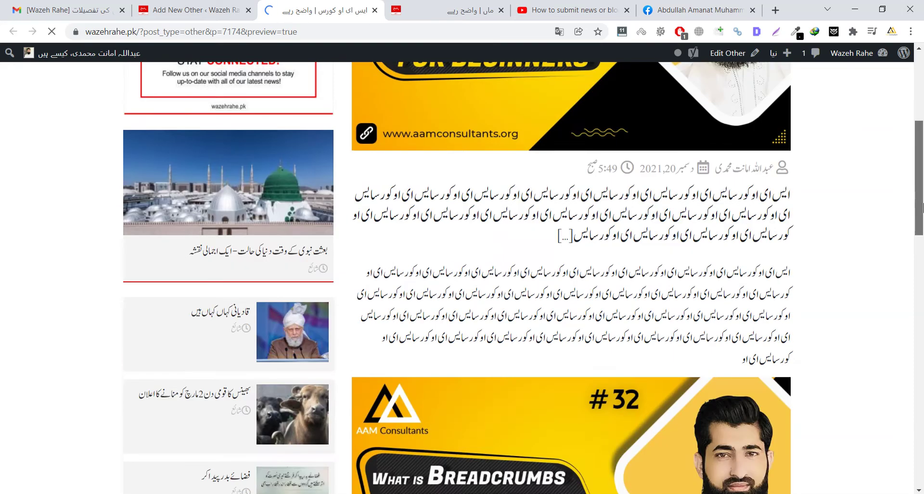
- Copy the first line and a half of text under the preview's featured image into the post's Yoast meta description
{"action": "triple_click", "coordinate": [778, 181]}
{"action": "left_click", "coordinate": [765, 185]}
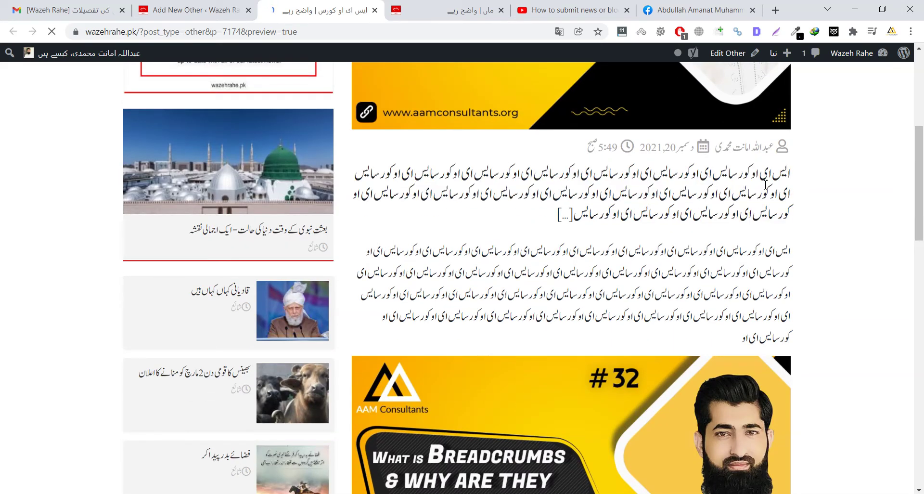
{"action": "left_click_drag", "start_coordinate": [795, 176], "coordinate": [591, 194]}
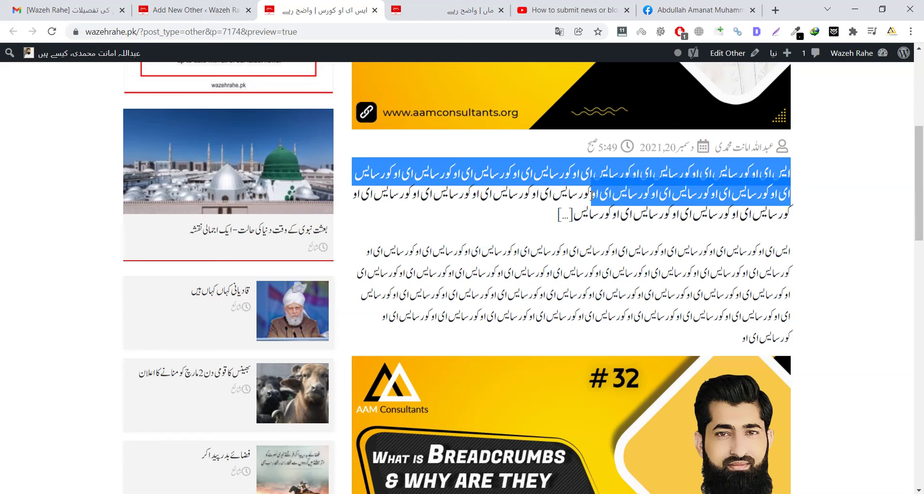
{"action": "left_click", "coordinate": [177, 8]}
{"action": "scroll", "coordinate": [586, 309], "scroll_direction": "down", "scroll_amount": 10}
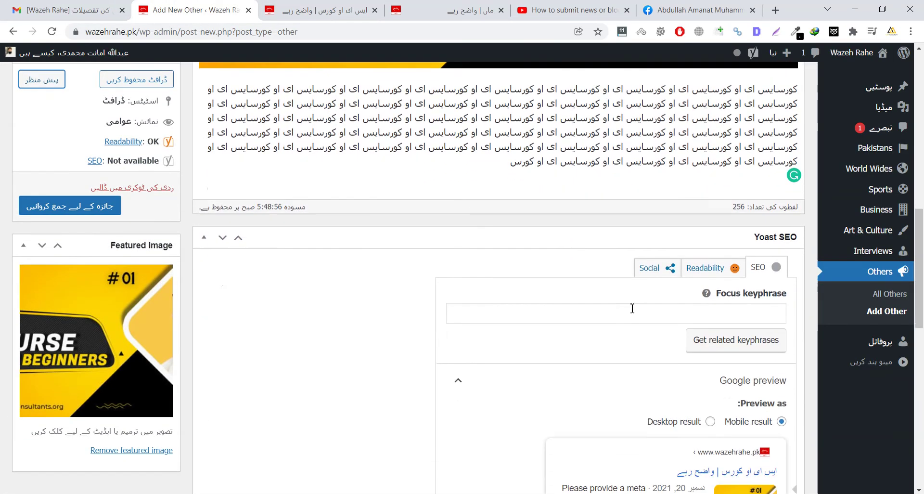
{"action": "scroll", "coordinate": [677, 361], "scroll_direction": "down", "scroll_amount": 2}
{"action": "left_click", "coordinate": [693, 349]}
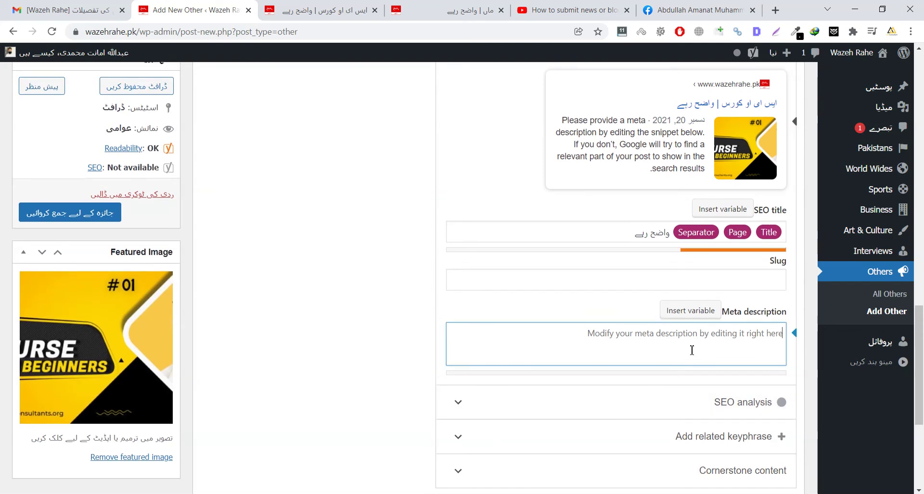
{"action": "key", "text": "ctrl+v"}
- Paste the same copied opening text into the post's excerpt field
{"action": "scroll", "coordinate": [625, 327], "scroll_direction": "down", "scroll_amount": 3}
{"action": "left_click", "coordinate": [671, 372]}
{"action": "key", "text": "ctrl+v"}
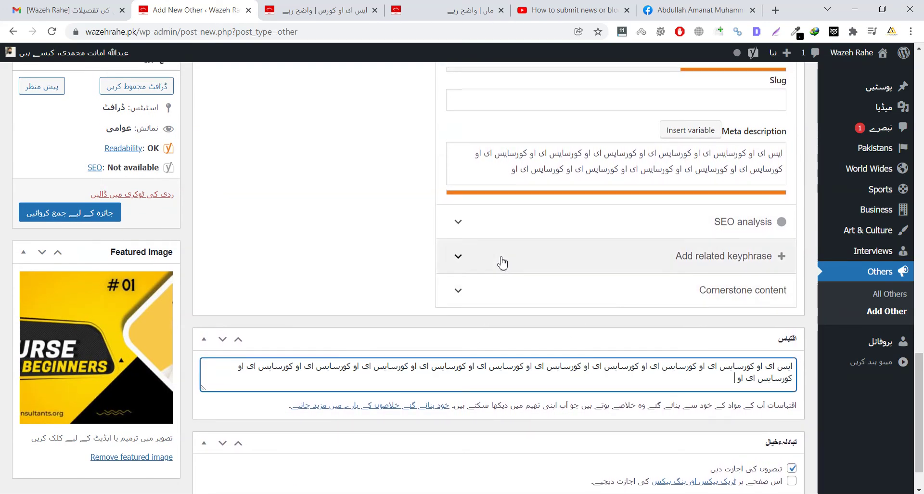
- Preview the post again and check the custom excerpt under the featured image
{"action": "scroll", "coordinate": [34, 124], "scroll_direction": "up", "scroll_amount": 1}
{"action": "left_click", "coordinate": [38, 114]}
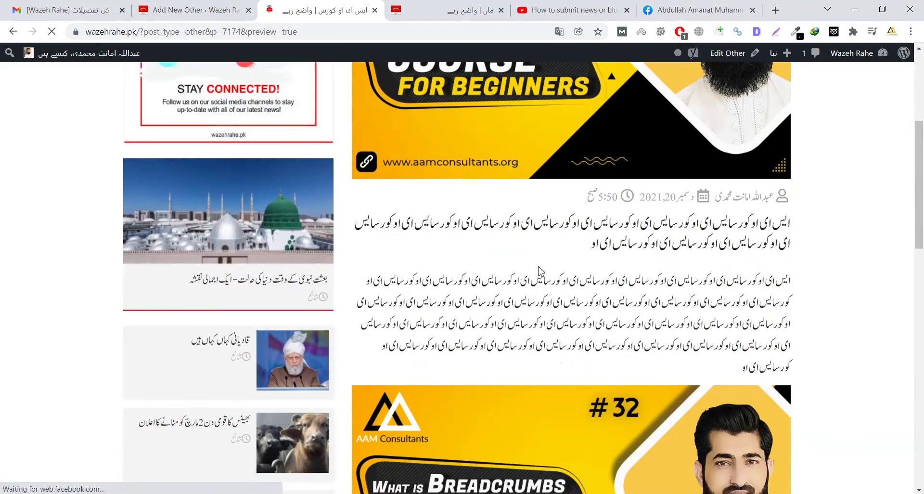
{"action": "mouse_move", "coordinate": [606, 253]}
{"action": "left_mouse_down"}
{"action": "mouse_move", "coordinate": [810, 226]}
{"action": "mouse_move", "coordinate": [591, 249]}
{"action": "left_mouse_up"}
{"action": "left_click", "coordinate": [769, 236]}
{"action": "left_click", "coordinate": [632, 251]}
- Review the rest of the previewed post, including the in-body image, share links and author biography
{"action": "scroll", "coordinate": [632, 252], "scroll_direction": "down", "scroll_amount": 10}
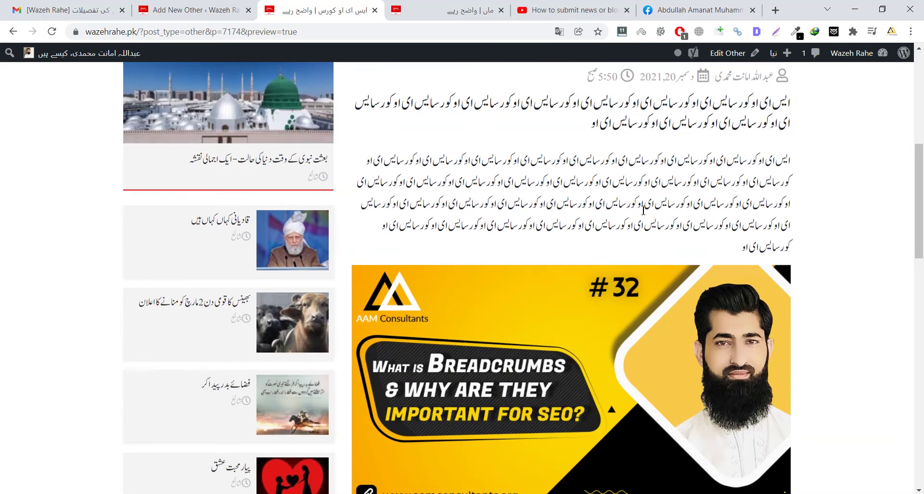
{"action": "scroll", "coordinate": [558, 231], "scroll_direction": "up", "scroll_amount": 6}
{"action": "scroll", "coordinate": [555, 245], "scroll_direction": "down", "scroll_amount": 3}
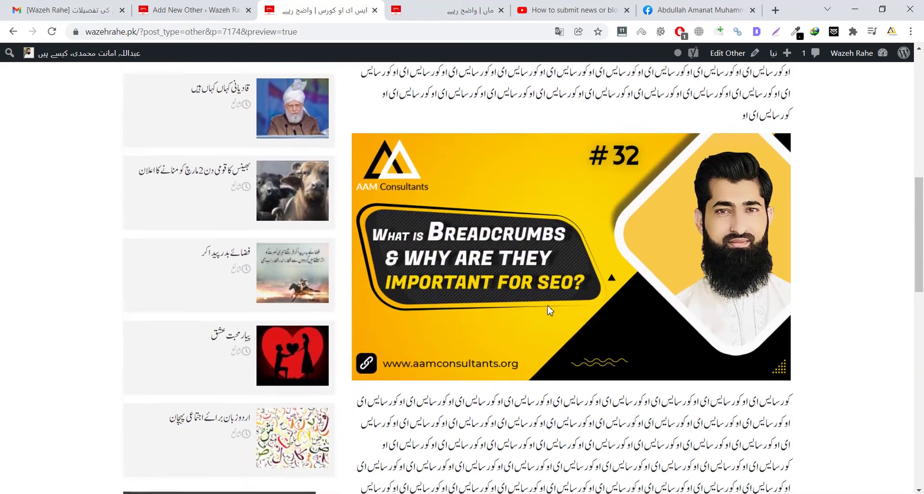
{"action": "scroll", "coordinate": [547, 305], "scroll_direction": "down", "scroll_amount": 3}
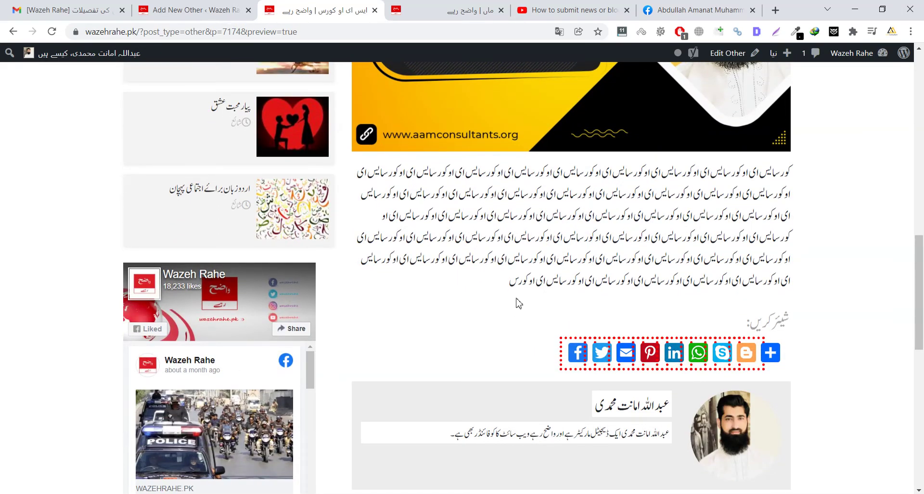
{"action": "scroll", "coordinate": [503, 290], "scroll_direction": "down", "scroll_amount": 1}
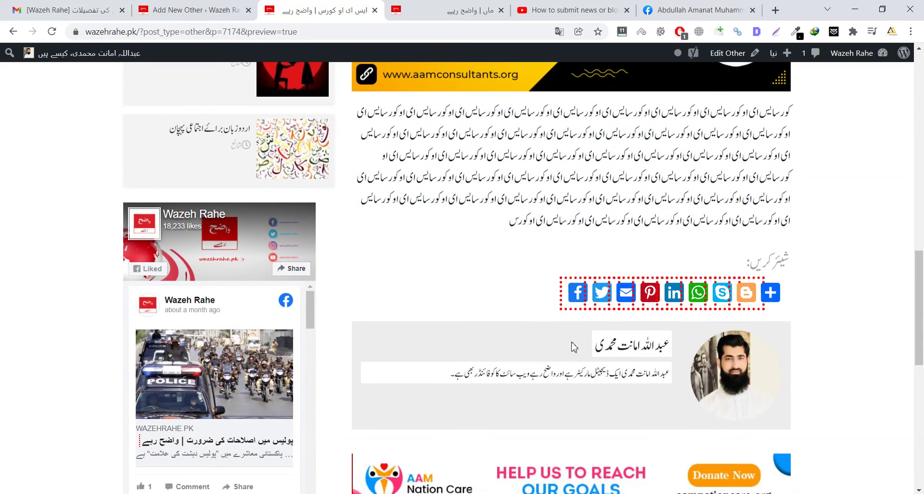
{"action": "triple_click", "coordinate": [591, 371]}
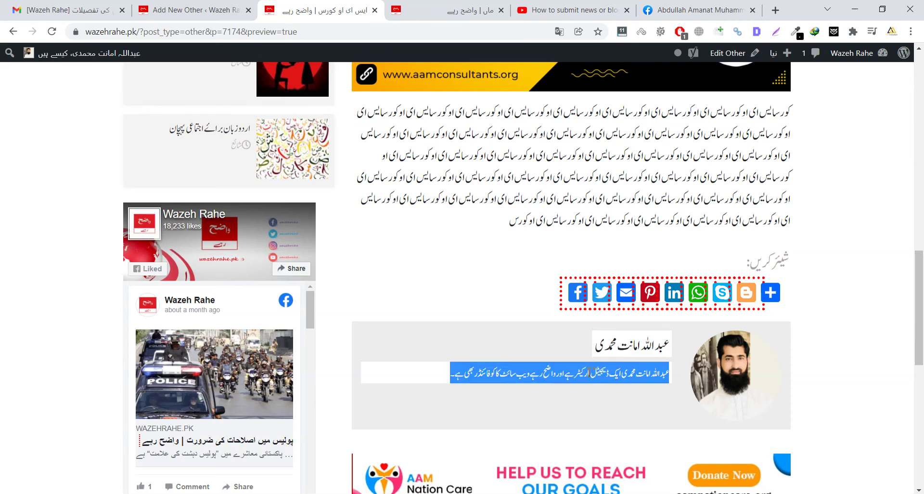
{"action": "left_click", "coordinate": [499, 242]}
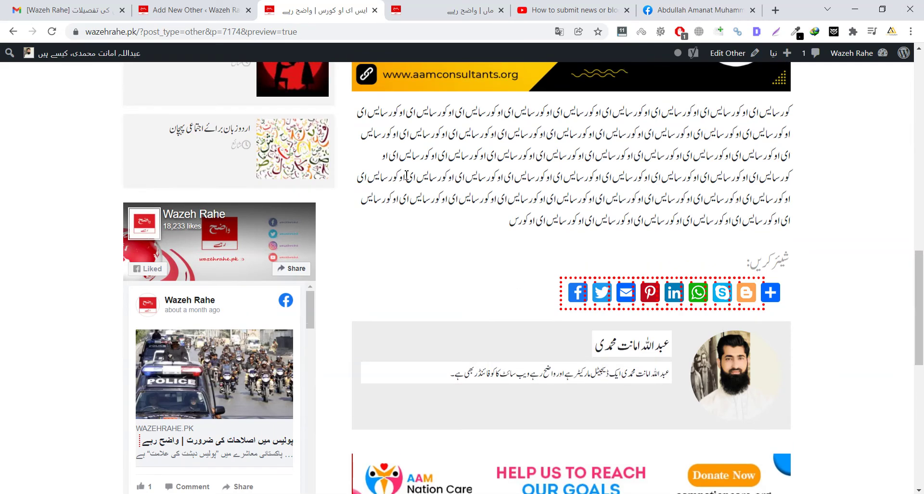
{"action": "scroll", "coordinate": [609, 327], "scroll_direction": "up", "scroll_amount": 1}
{"action": "scroll", "coordinate": [447, 260], "scroll_direction": "up", "scroll_amount": 4}
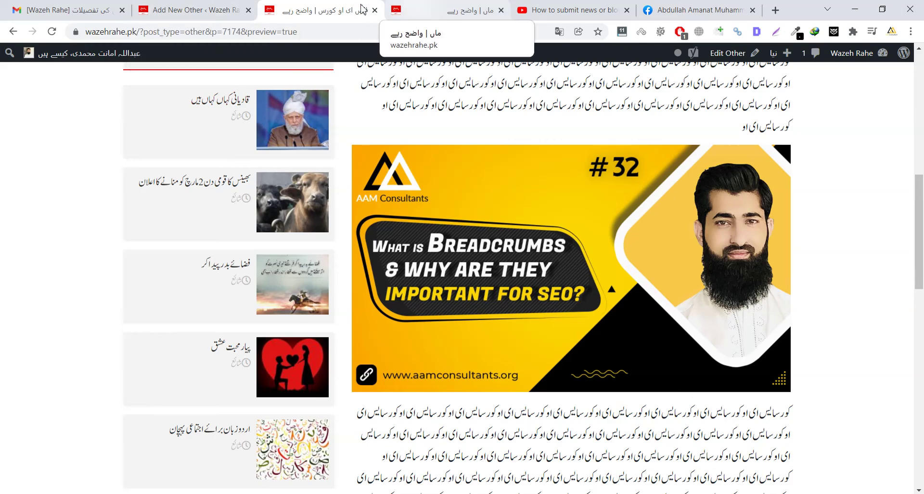
- Return to the post editor, show the content as HTML text, and add a new line after the last paragraph
{"action": "left_click", "coordinate": [222, 5]}
{"action": "scroll", "coordinate": [435, 246], "scroll_direction": "up", "scroll_amount": 15}
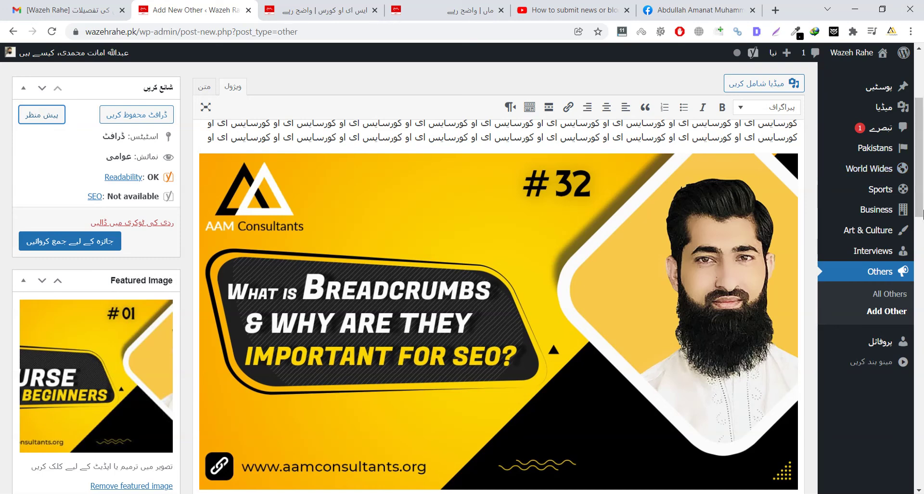
{"action": "scroll", "coordinate": [923, 151], "scroll_direction": "up", "scroll_amount": 2}
{"action": "scroll", "coordinate": [923, 151], "scroll_direction": "up", "scroll_amount": 2}
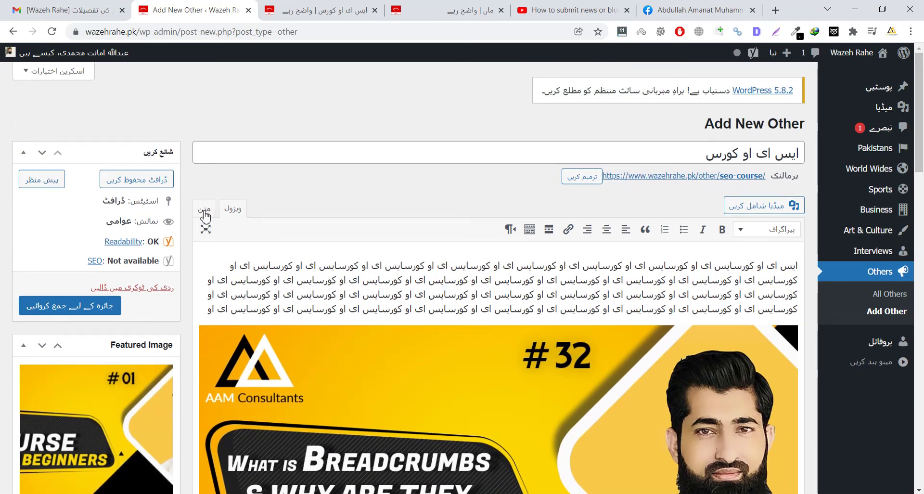
{"action": "left_click", "coordinate": [205, 212]}
{"action": "scroll", "coordinate": [419, 252], "scroll_direction": "down", "scroll_amount": 2}
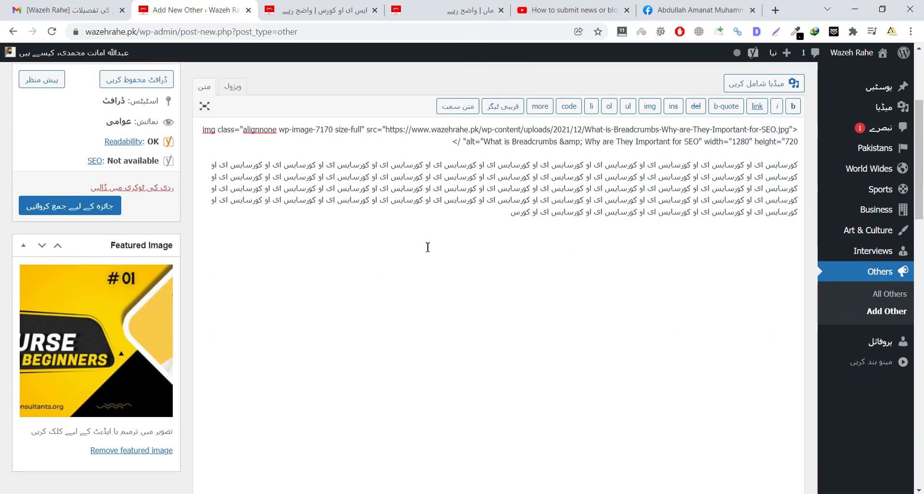
{"action": "key", "text": "Return"}
- On YouTube, open the embed code of the video "How to submit news or blogs on wazehrahe.pk" and copy the whole iframe snippet
{"action": "key", "text": "ctrl+5"}
{"action": "scroll", "coordinate": [400, 333], "scroll_direction": "down", "scroll_amount": 1}
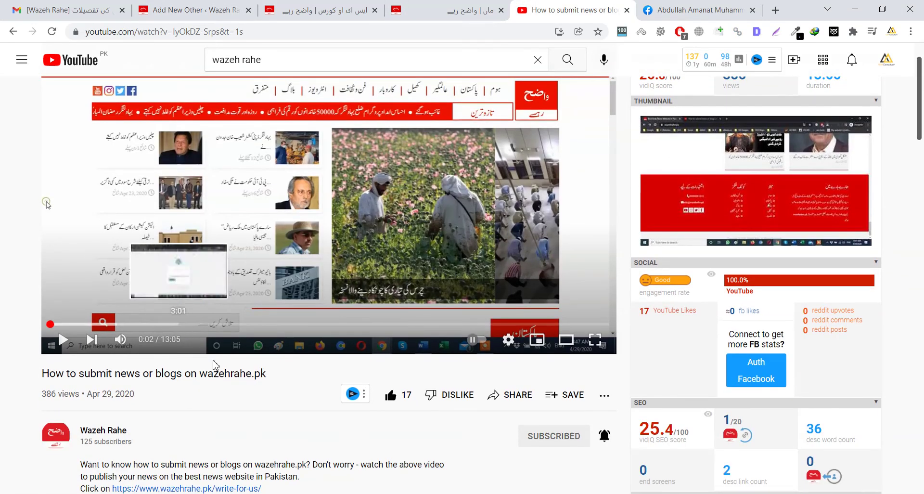
{"action": "left_click", "coordinate": [514, 402]}
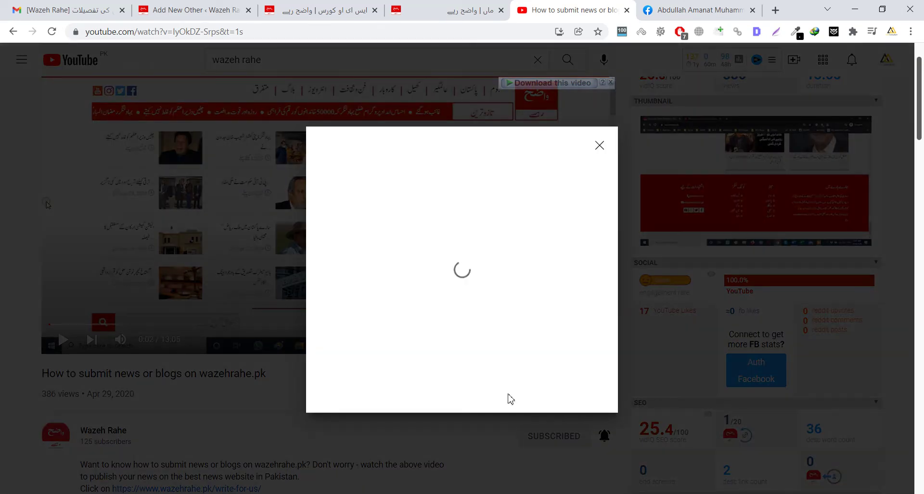
{"action": "left_click", "coordinate": [343, 300]}
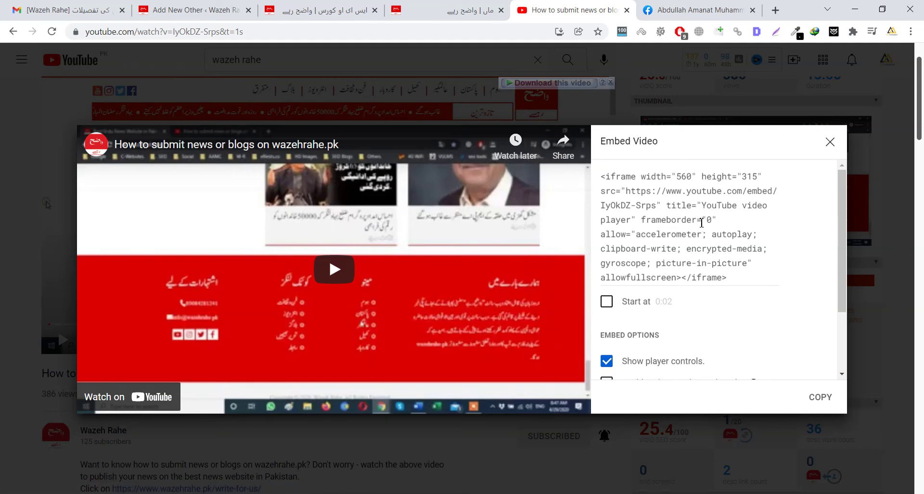
{"action": "left_click", "coordinate": [701, 223]}
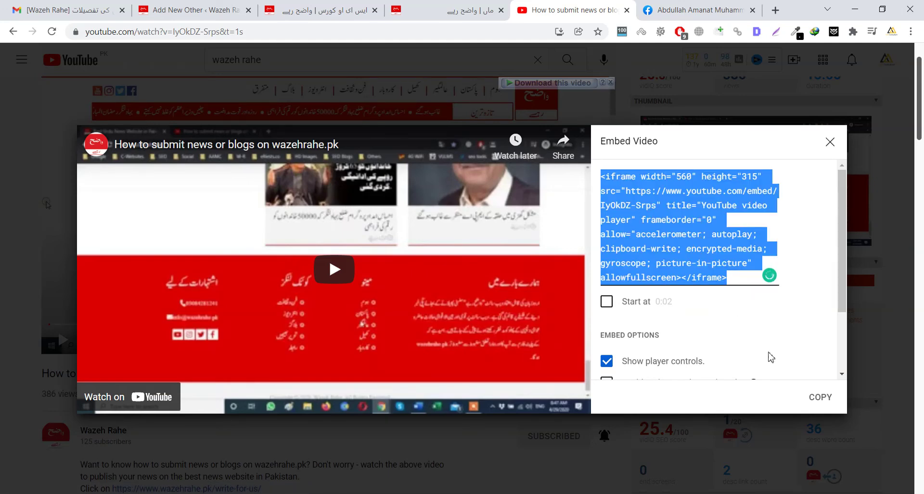
{"action": "left_click", "coordinate": [820, 406]}
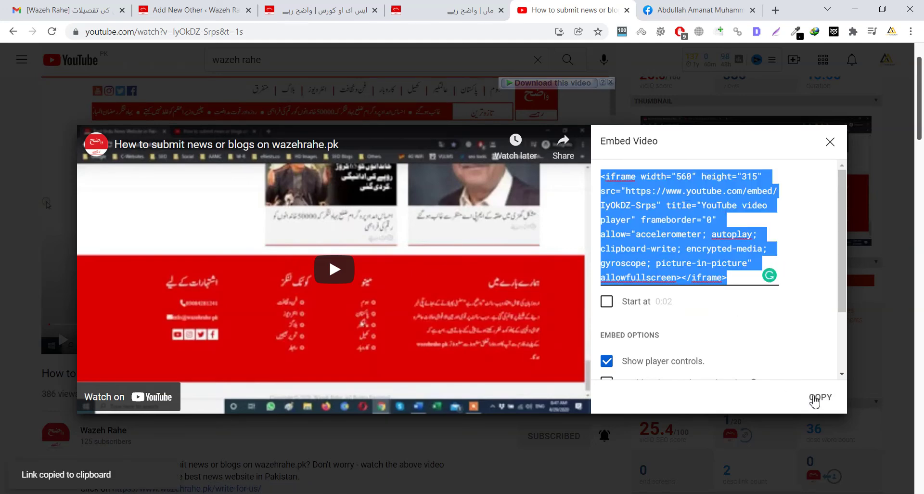
{"action": "left_click", "coordinate": [687, 250]}
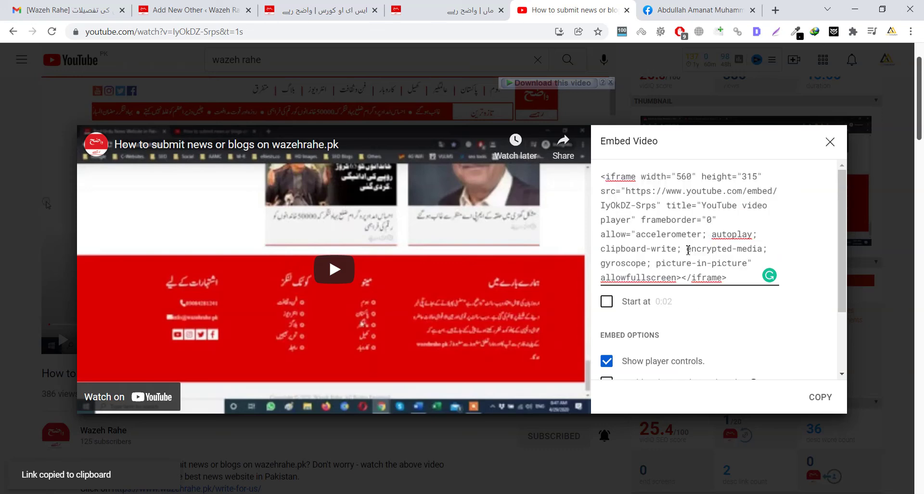
{"action": "left_click", "coordinate": [688, 249]}
{"action": "right_click", "coordinate": [683, 231]}
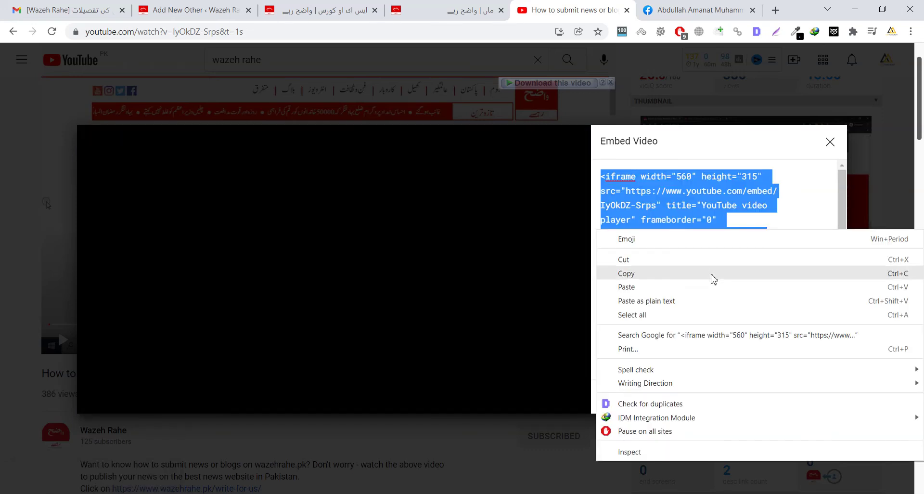
{"action": "left_click", "coordinate": [714, 273]}
- Paste the YouTube embed code after the last paragraph of the post's HTML text and return to the visual view
{"action": "left_click", "coordinate": [317, 10]}
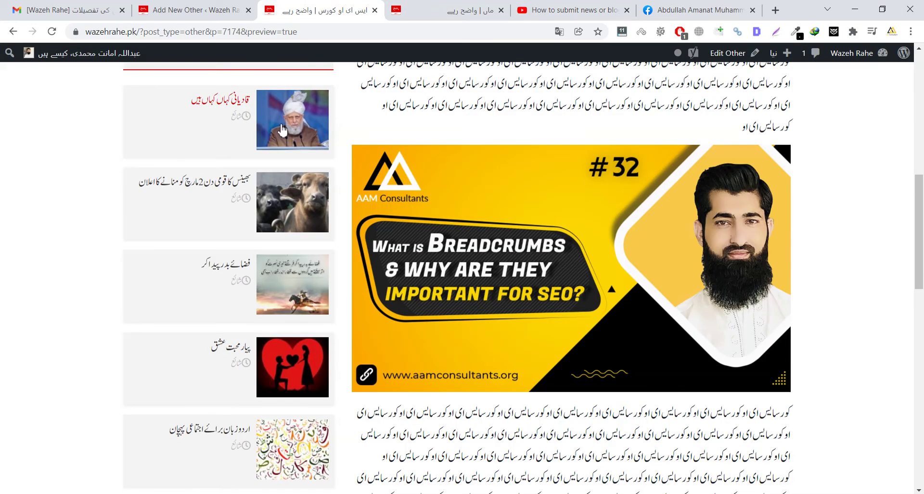
{"action": "left_click", "coordinate": [193, 10]}
{"action": "left_click", "coordinate": [517, 287]}
{"action": "key", "text": "ctrl+v"}
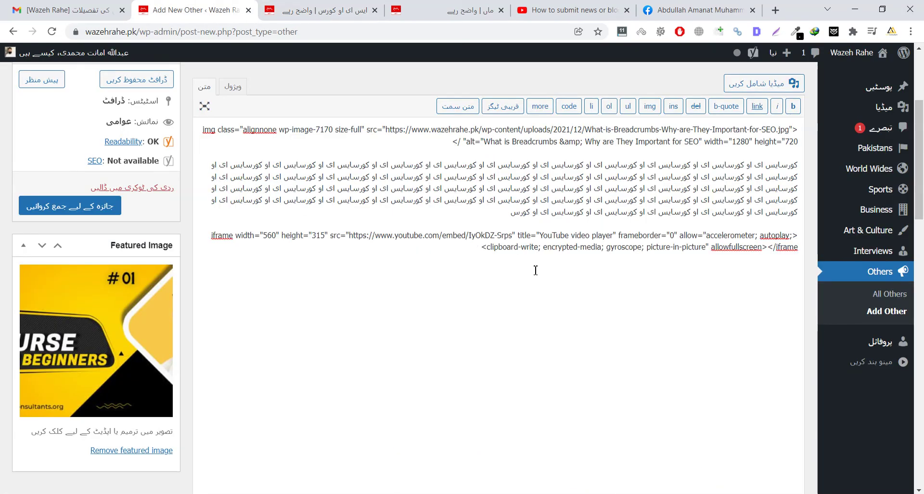
{"action": "left_click", "coordinate": [233, 86]}
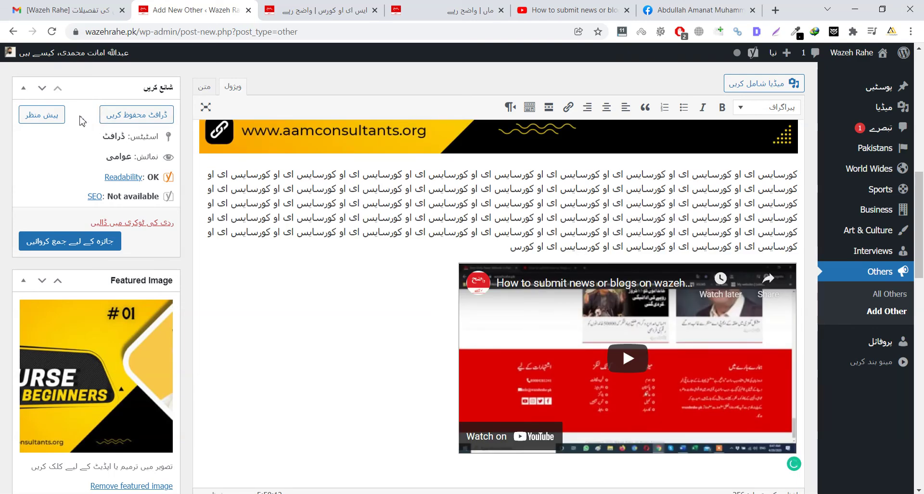
- Preview the post, check the area below the last paragraph for the embedded video, and go back to the start of the editor
{"action": "left_click", "coordinate": [43, 115]}
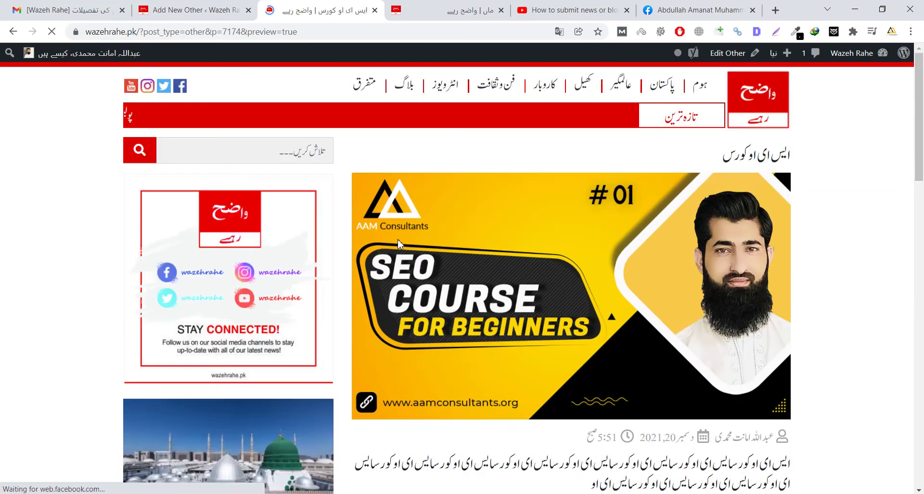
{"action": "scroll", "coordinate": [392, 231], "scroll_direction": "down", "scroll_amount": 3}
{"action": "scroll", "coordinate": [389, 222], "scroll_direction": "down", "scroll_amount": 5}
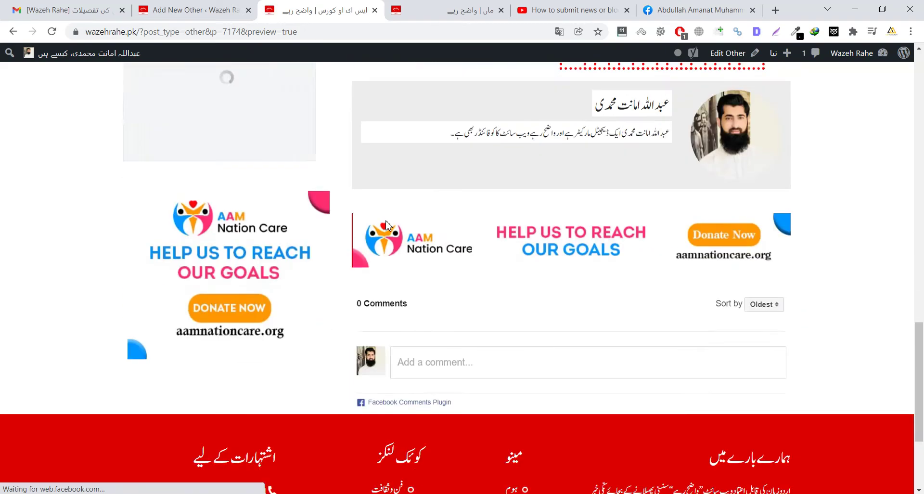
{"action": "scroll", "coordinate": [620, 183], "scroll_direction": "up", "scroll_amount": 3}
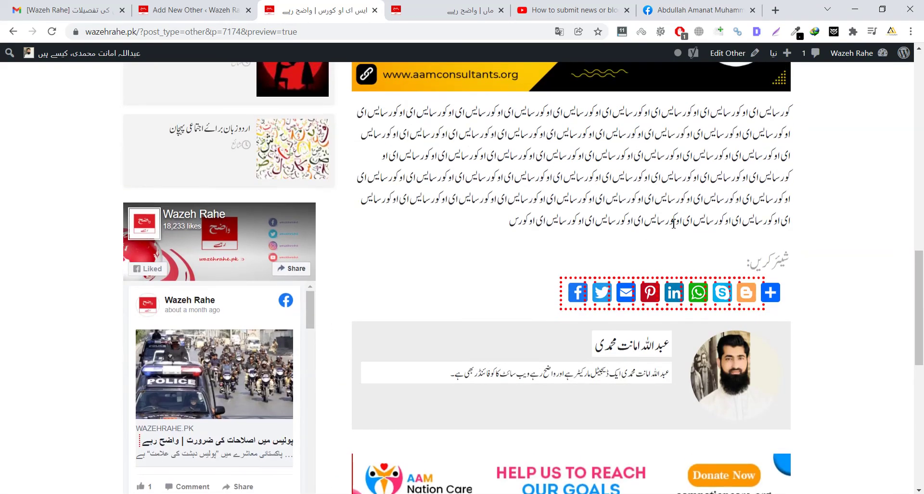
{"action": "left_click", "coordinate": [218, 12]}
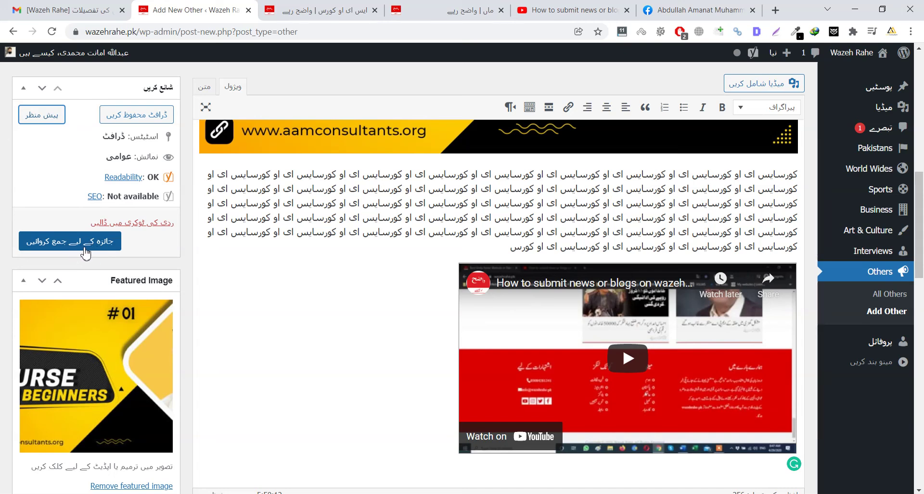
{"action": "scroll", "coordinate": [73, 245], "scroll_direction": "up", "scroll_amount": 10}
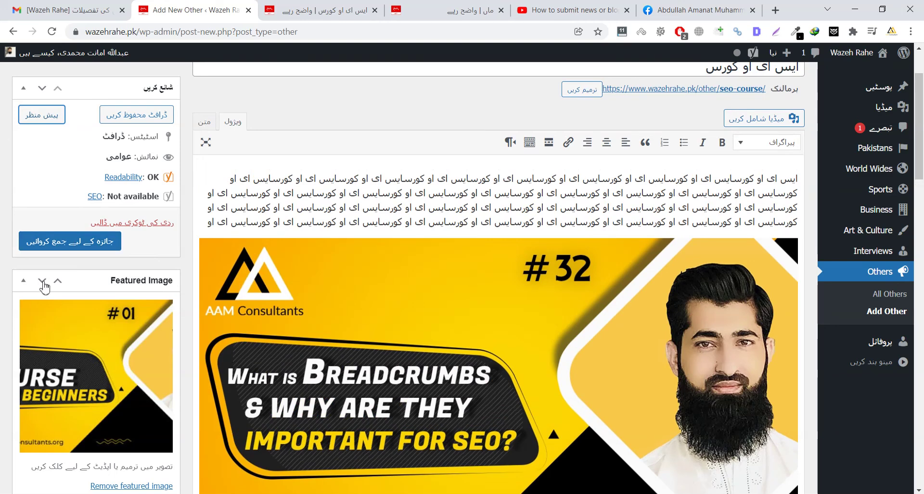
{"action": "scroll", "coordinate": [163, 255], "scroll_direction": "up", "scroll_amount": 2}
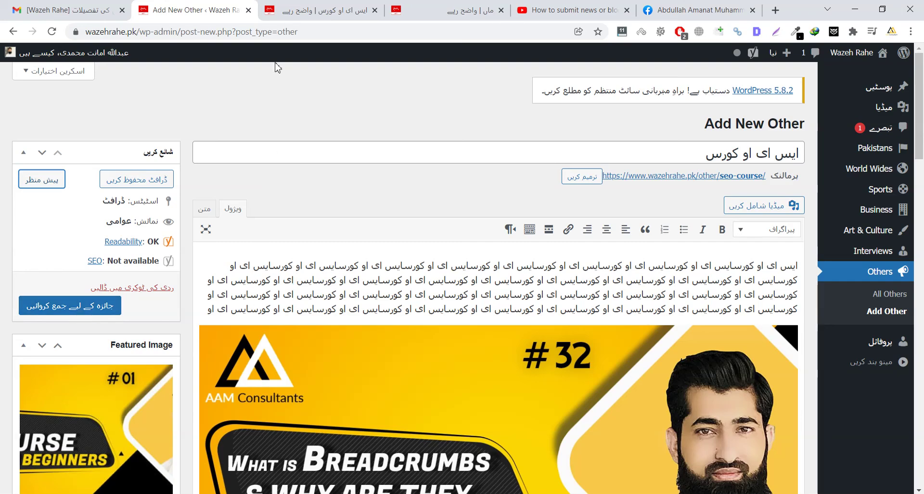
- Open the site's write-for-us page from the preview's footer and read the contributor rules
{"action": "left_click", "coordinate": [326, 13]}
{"action": "scroll", "coordinate": [673, 365], "scroll_direction": "down", "scroll_amount": 6}
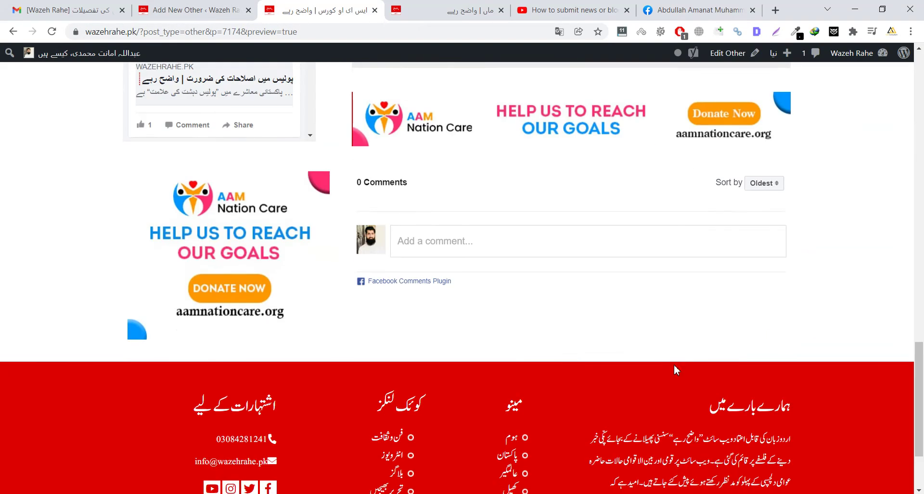
{"action": "scroll", "coordinate": [450, 419], "scroll_direction": "up", "scroll_amount": 1}
{"action": "scroll", "coordinate": [380, 469], "scroll_direction": "down", "scroll_amount": 1}
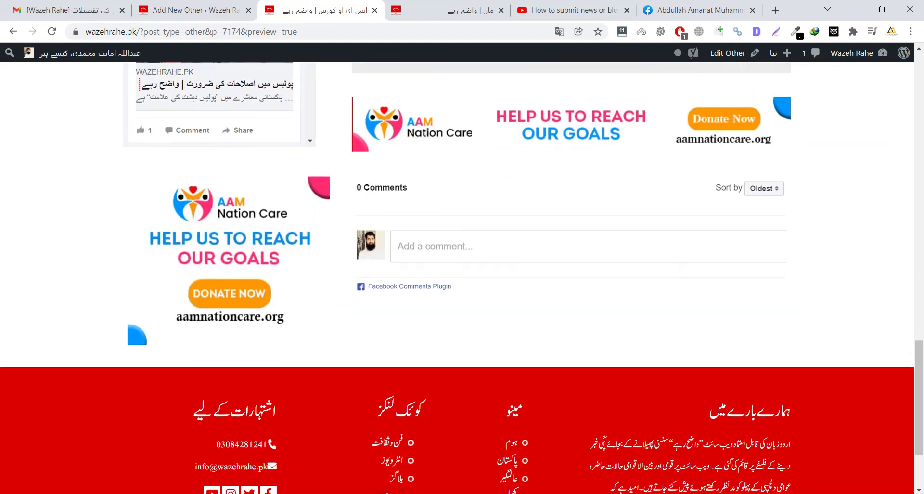
{"action": "scroll", "coordinate": [751, 379], "scroll_direction": "down", "scroll_amount": 3}
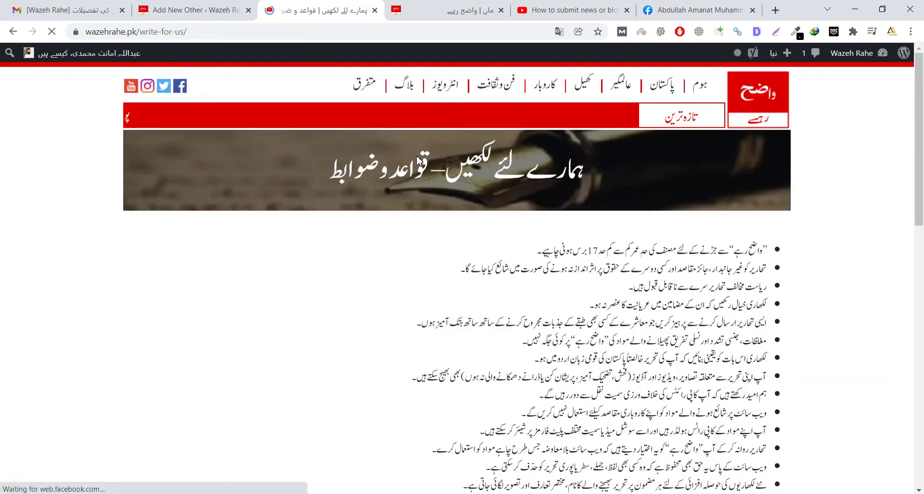
{"action": "scroll", "coordinate": [548, 219], "scroll_direction": "down", "scroll_amount": 3}
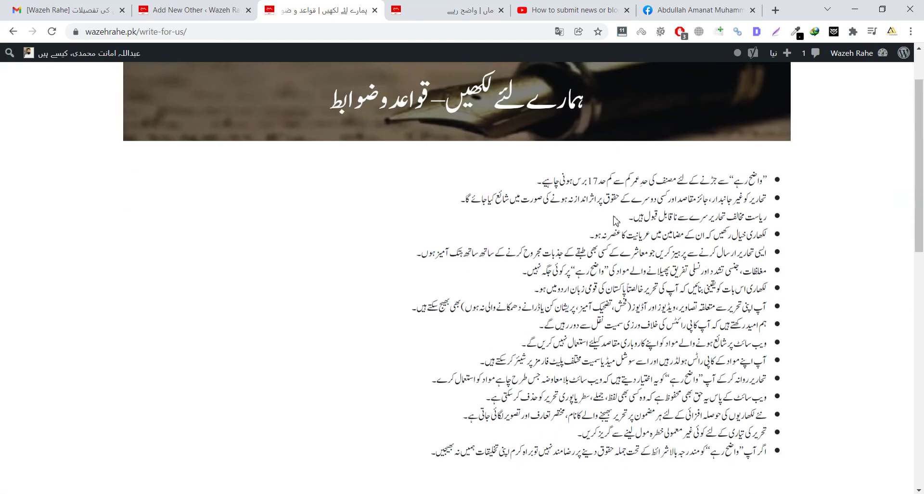
{"action": "scroll", "coordinate": [644, 189], "scroll_direction": "up", "scroll_amount": 3}
{"action": "left_click_drag", "start_coordinate": [744, 268], "coordinate": [706, 359]}
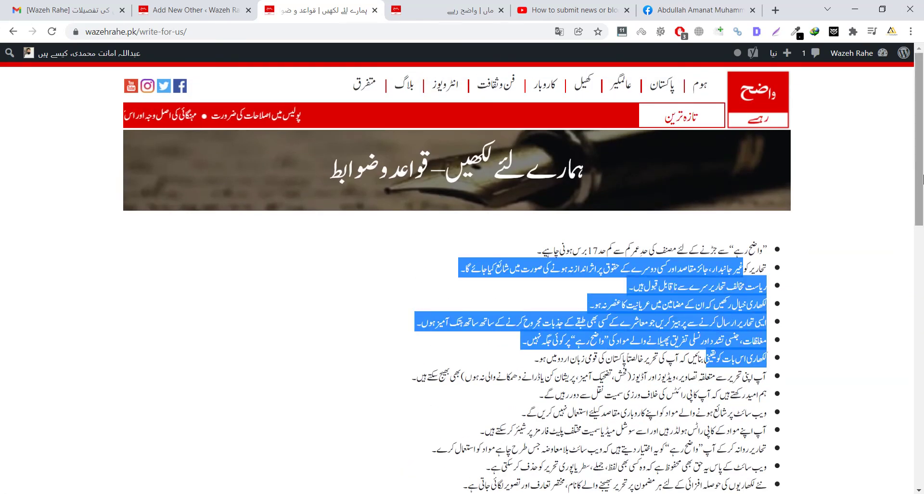
{"action": "left_click", "coordinate": [717, 94]}
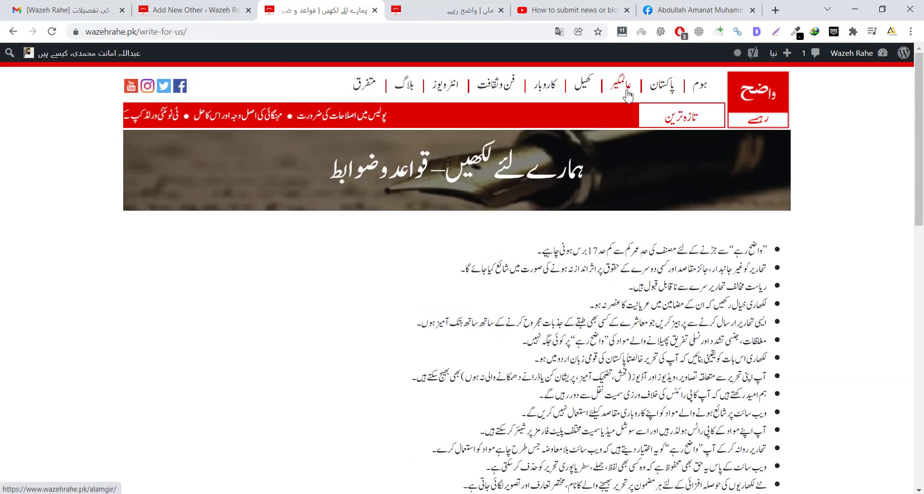
- Open the article "urdu-ki-tareekh-aur-millat-islamiya" from the Pakistan category and copy its web address
{"action": "left_click", "coordinate": [651, 90]}
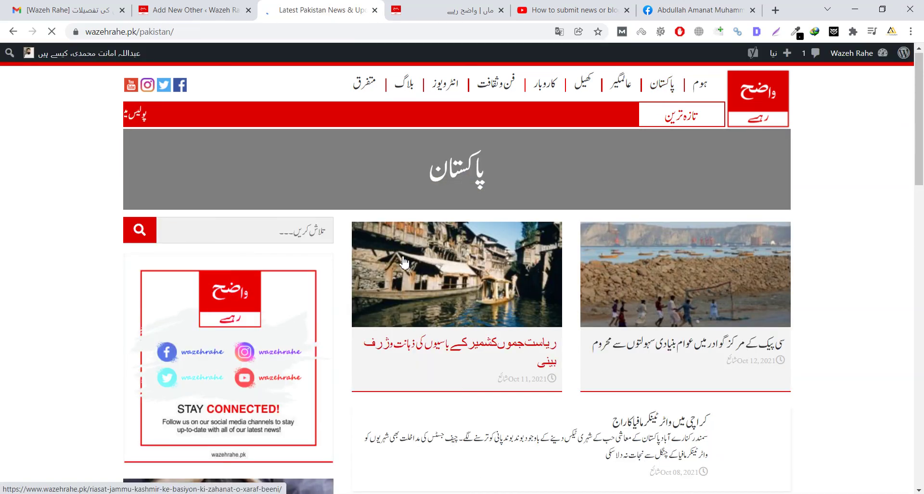
{"action": "scroll", "coordinate": [411, 262], "scroll_direction": "down", "scroll_amount": 3}
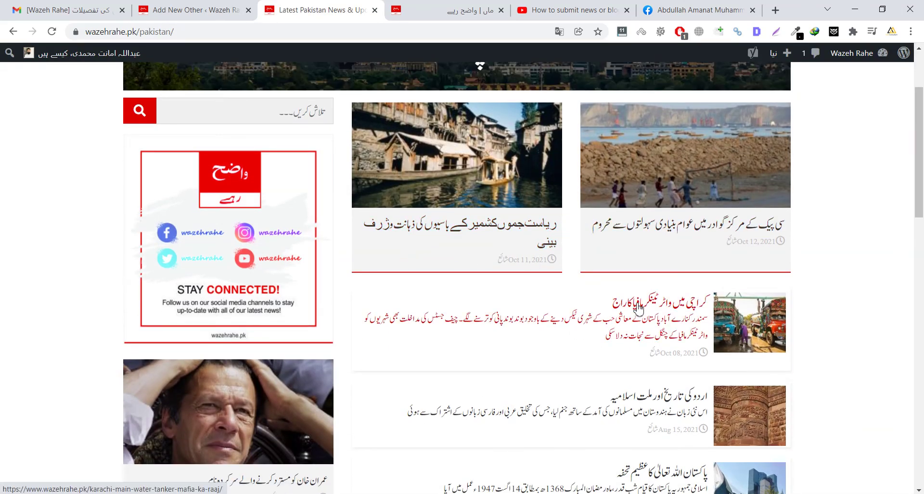
{"action": "scroll", "coordinate": [542, 313], "scroll_direction": "down", "scroll_amount": 1}
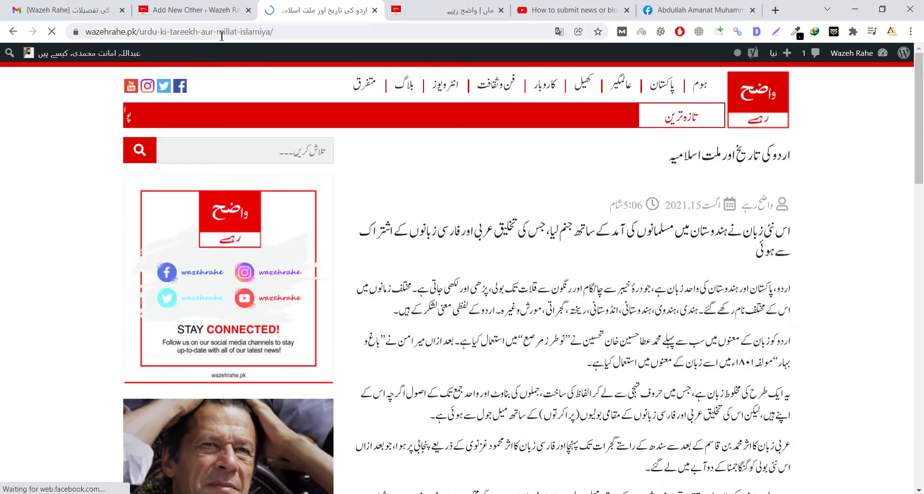
{"action": "left_click", "coordinate": [219, 35]}
{"action": "key", "text": "ctrl+c"}
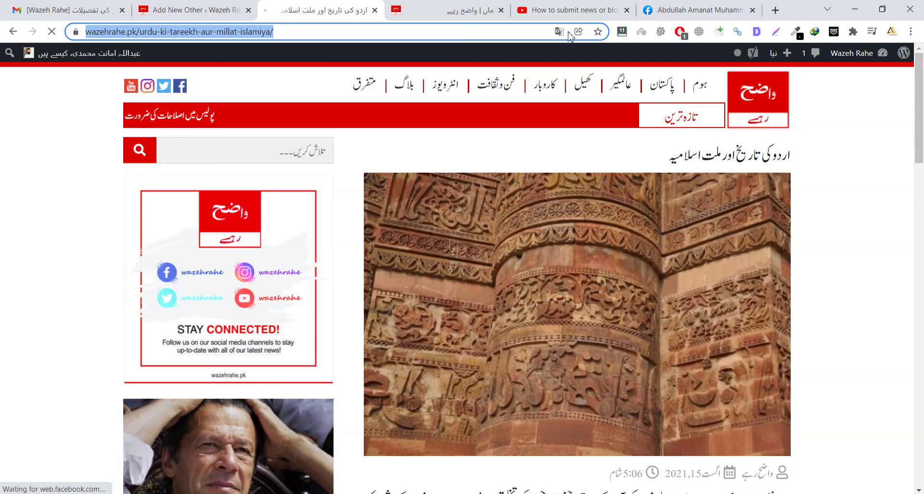
- Switch to Facebook, start a new profile post with the copied article link, and check the generated link card
{"action": "left_click", "coordinate": [681, 7]}
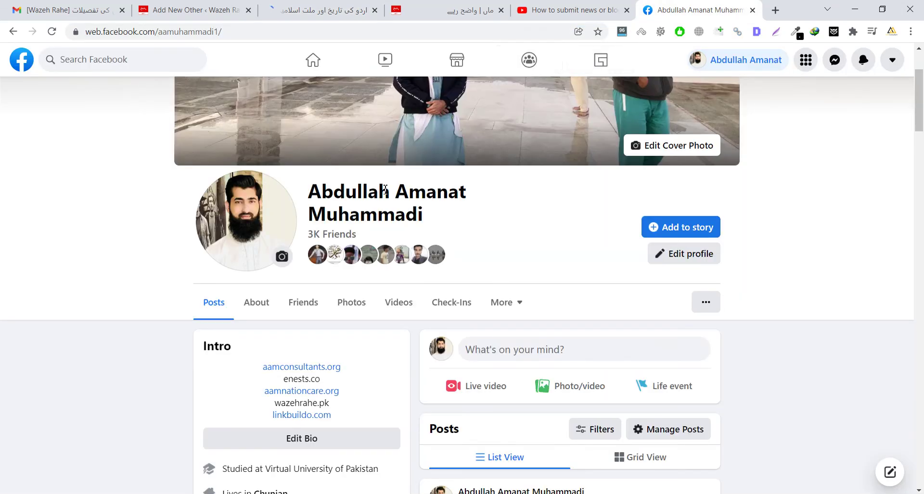
{"action": "left_click", "coordinate": [501, 352]}
{"action": "key", "text": "ctrl+v"}
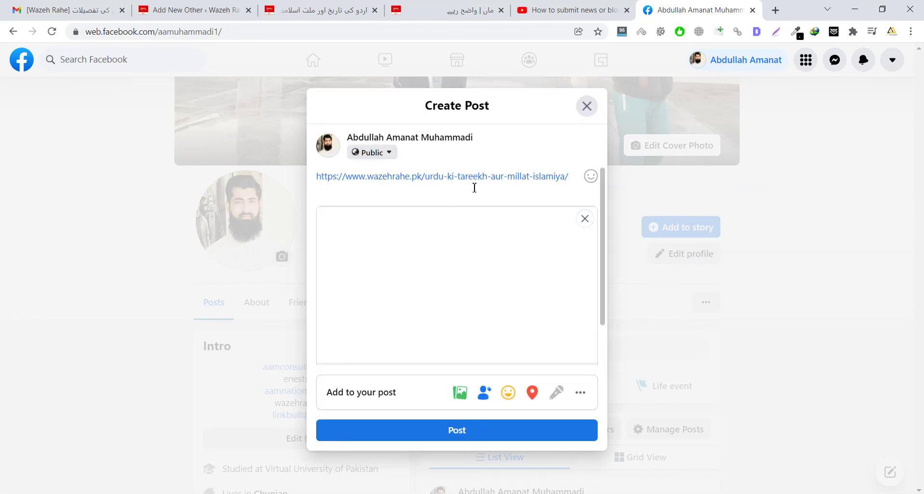
{"action": "scroll", "coordinate": [469, 235], "scroll_direction": "down", "scroll_amount": 1}
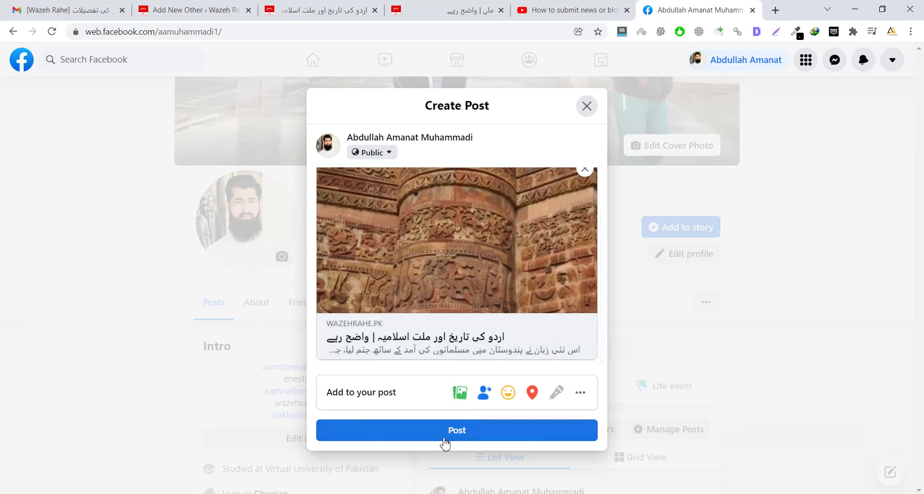
{"action": "scroll", "coordinate": [457, 323], "scroll_direction": "up", "scroll_amount": 1}
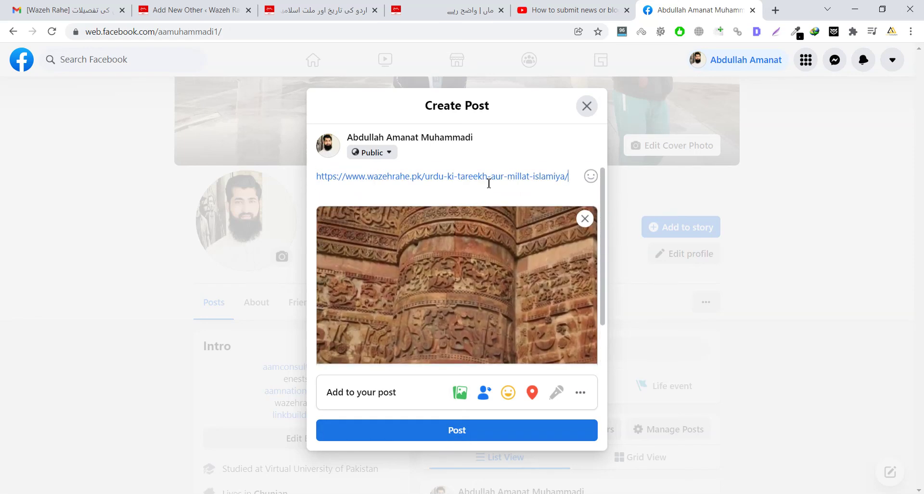
- Delete the pasted web address from the Facebook post's text, check the link card, and return to the Urdu article
{"action": "triple_click", "coordinate": [491, 172]}
{"action": "key", "text": "BackSpace"}
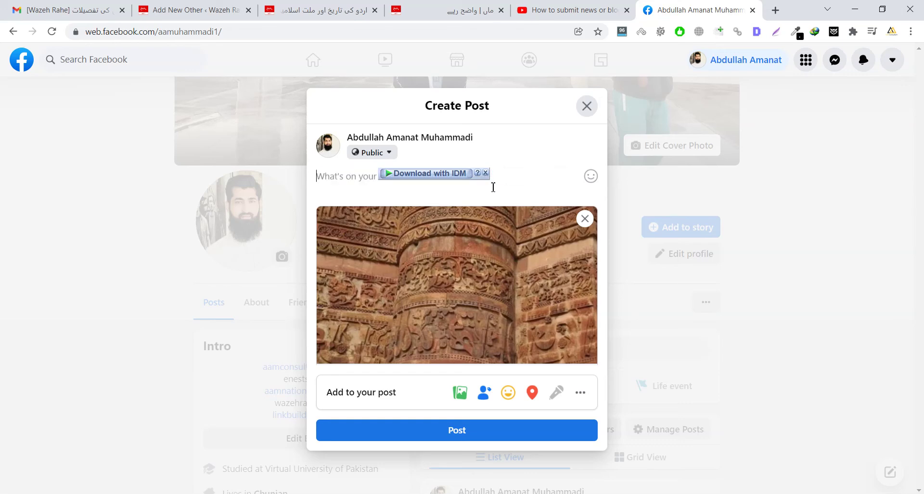
{"action": "scroll", "coordinate": [412, 368], "scroll_direction": "down", "scroll_amount": 1}
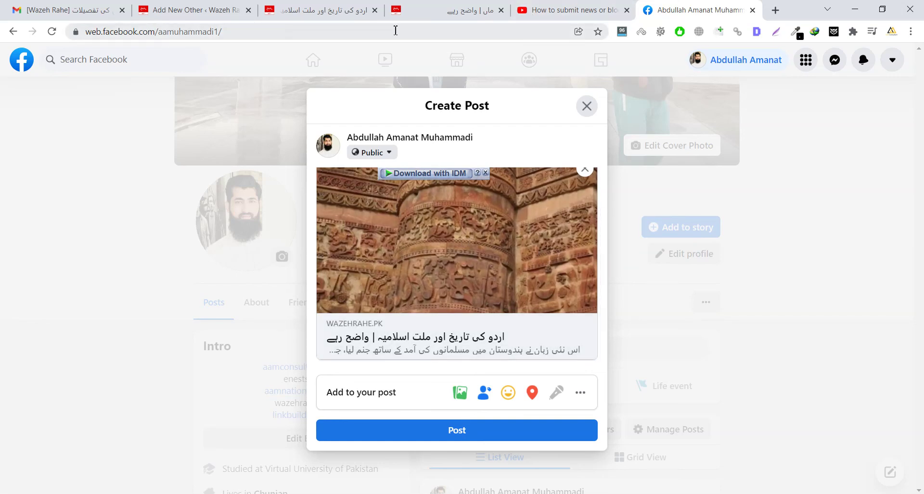
{"action": "left_click", "coordinate": [345, 10]}
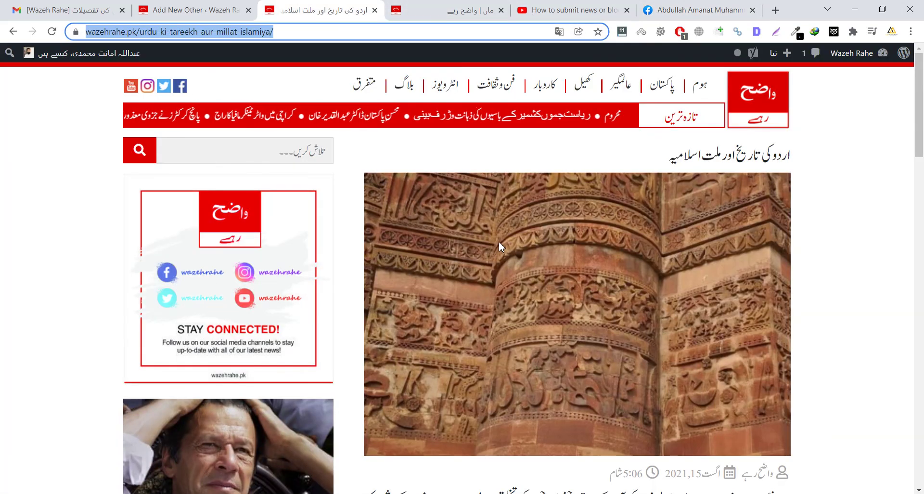